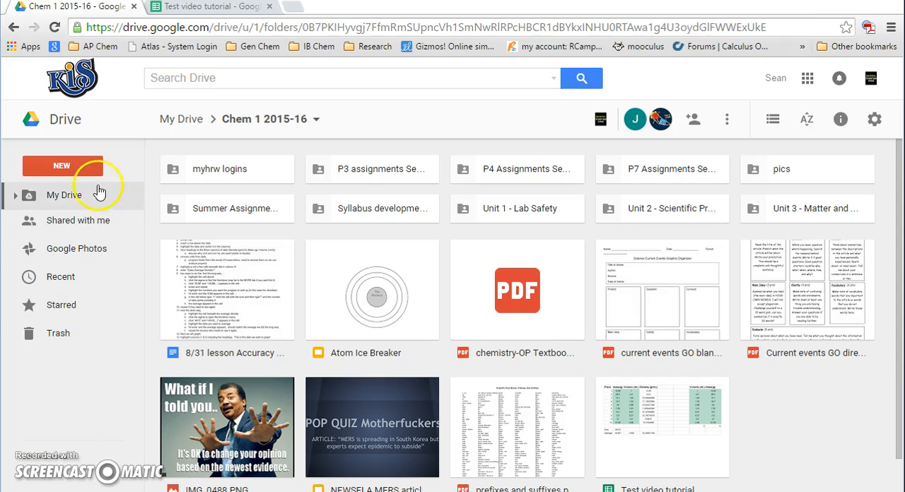
Create a new Google Sheets spreadsheet in the shared Chem 1 2015-16 folder, accepting the folder's sharing permissions
click(77, 168)
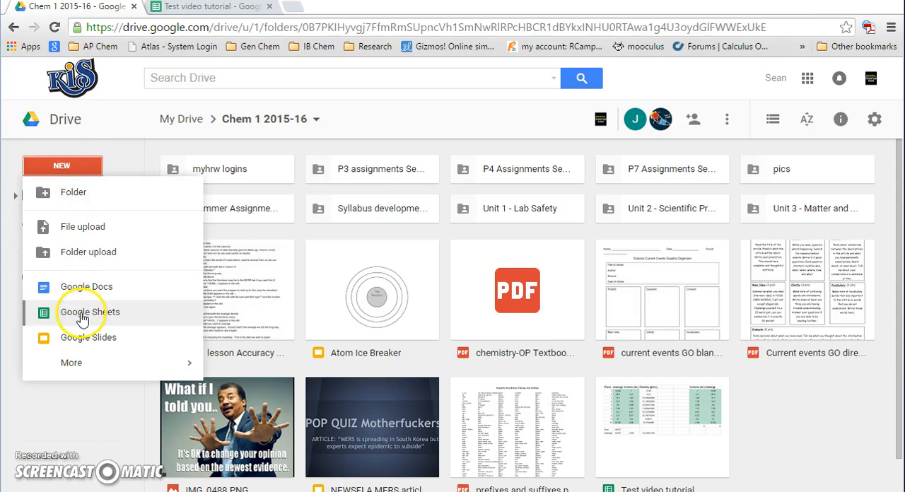
click(82, 322)
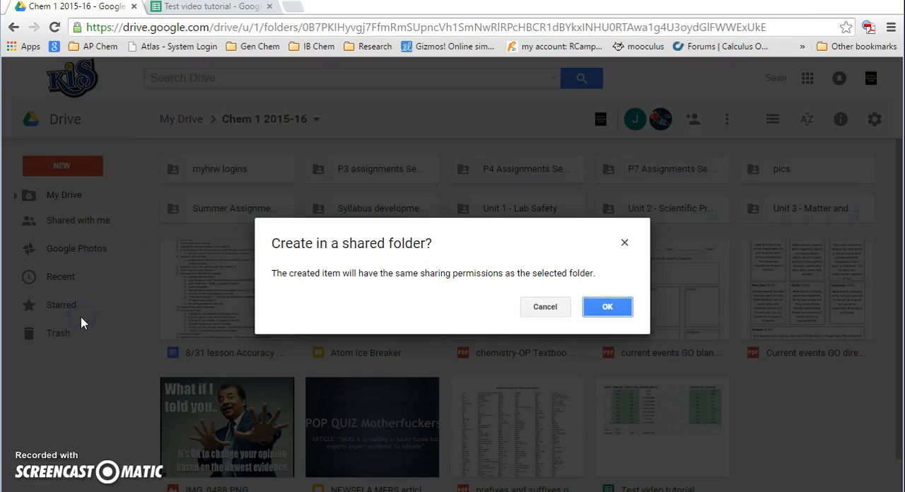
click(606, 311)
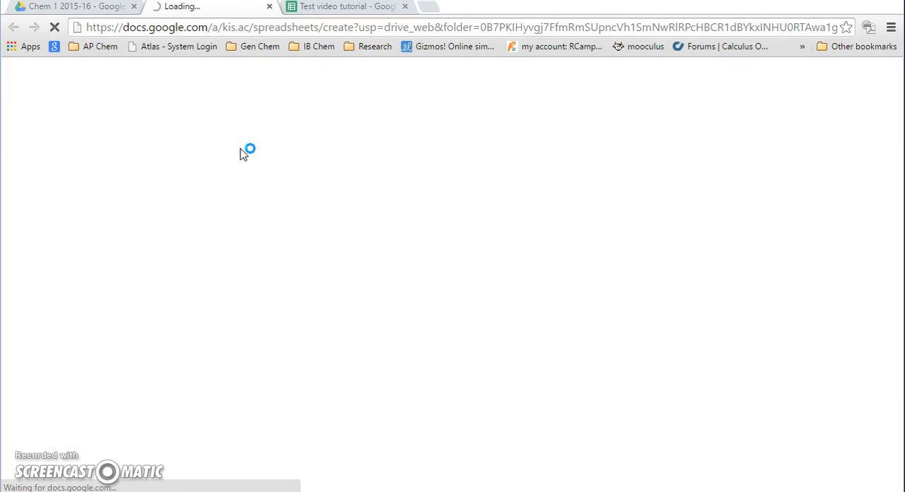
Rename the untitled spreadsheet as Video Tutorial
click(89, 81)
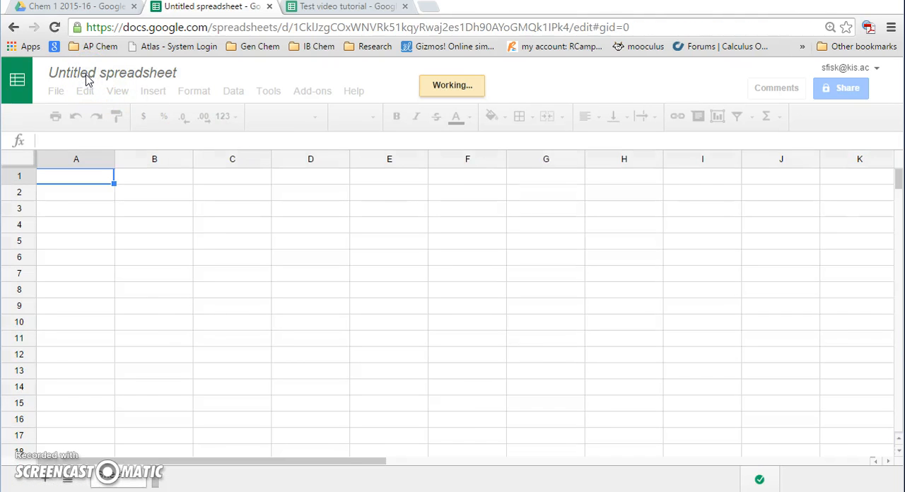
click(77, 70)
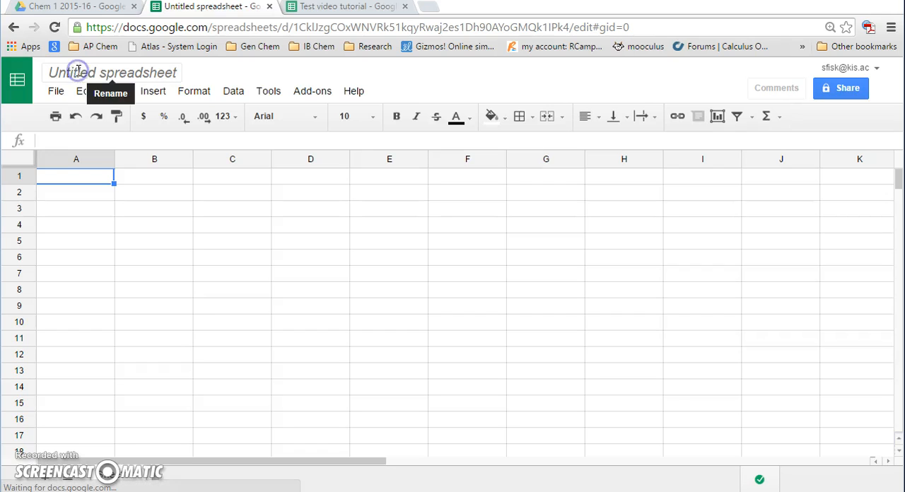
text(Video Tur)
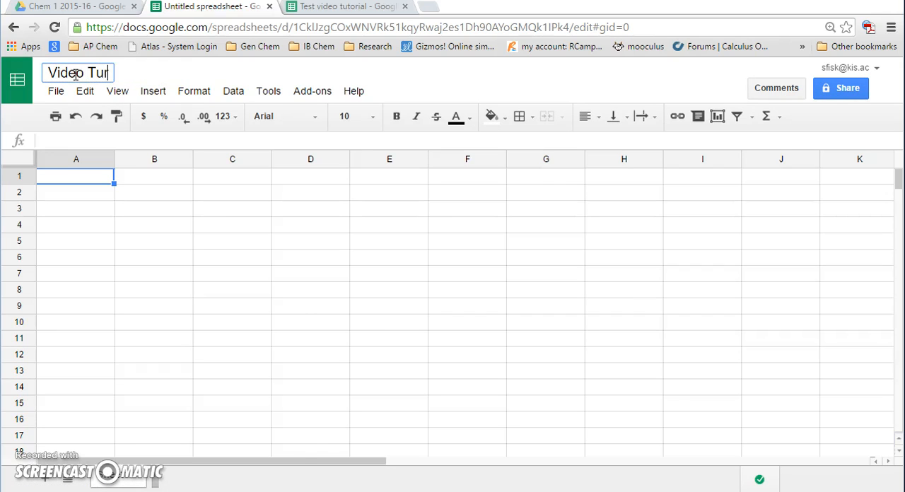
key(BackSpace)
text(torial)
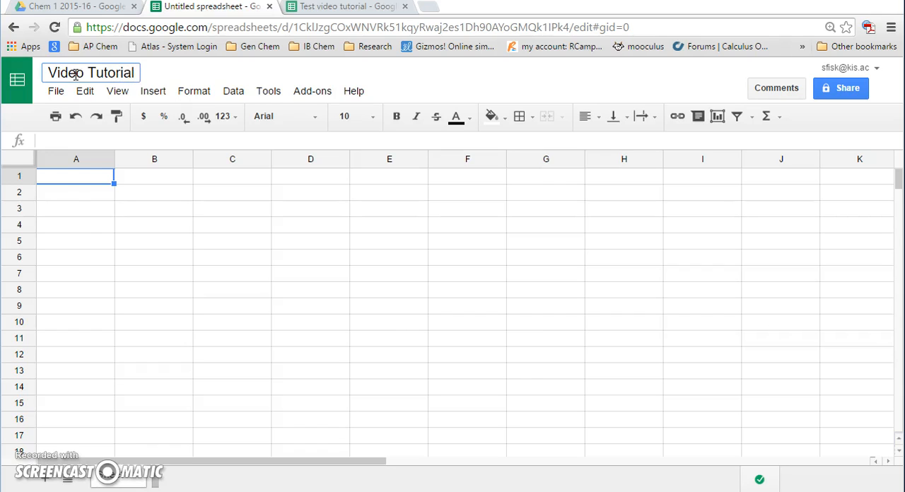
Enter the column heading Mass(g) in cell B1
click(71, 177)
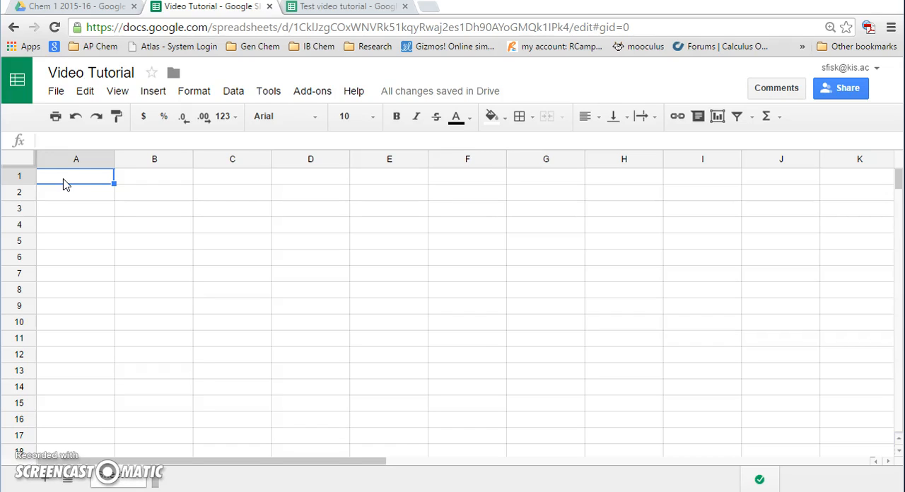
click(83, 182)
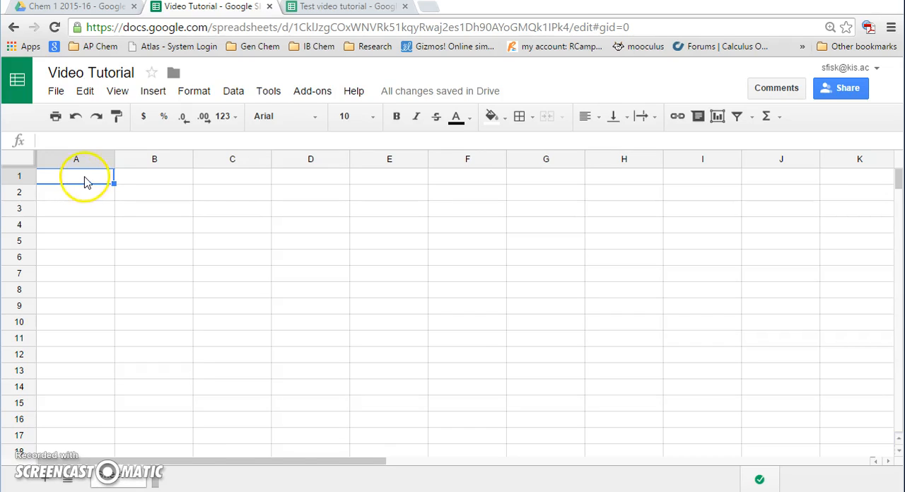
click(137, 180)
text(Mi)
key(BackSpace)
text(ass(g))
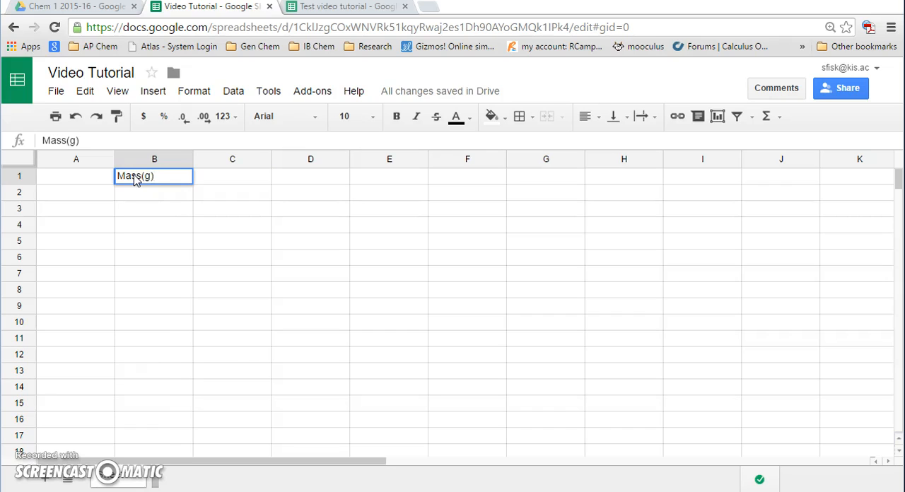
key(Tab)
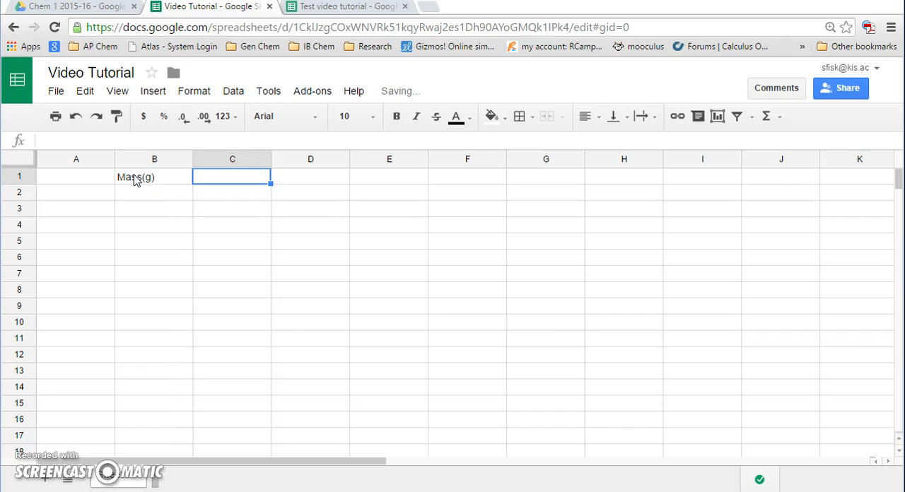
Enter the column headings Volume (mL) in cell C1 and Density (g/mL) in cell D1
text(Vo)
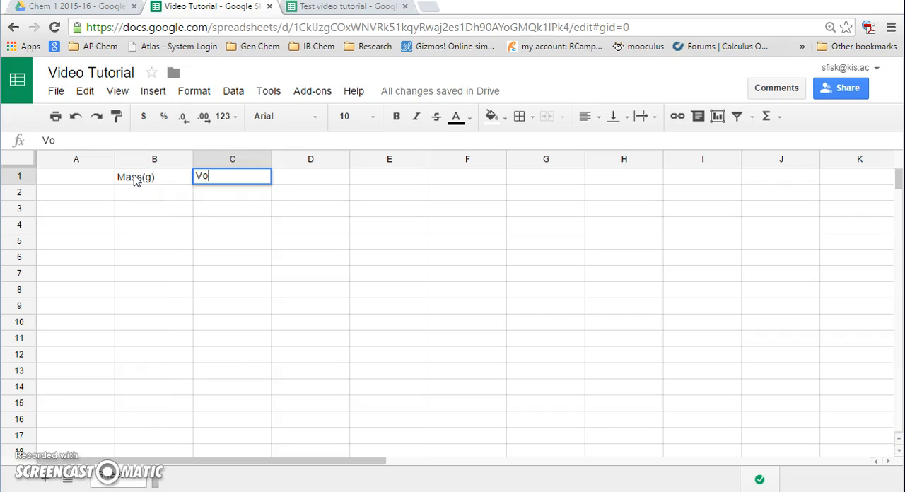
text(lume (mL))
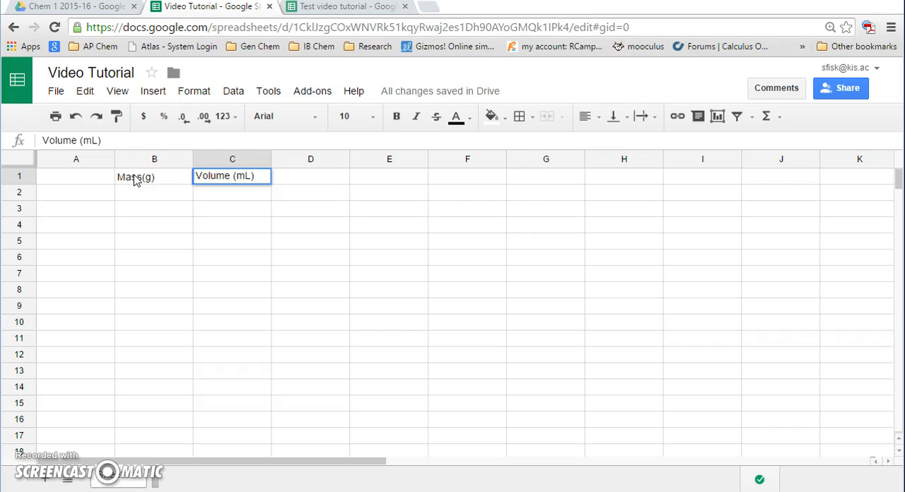
key(Tab)
text(Da)
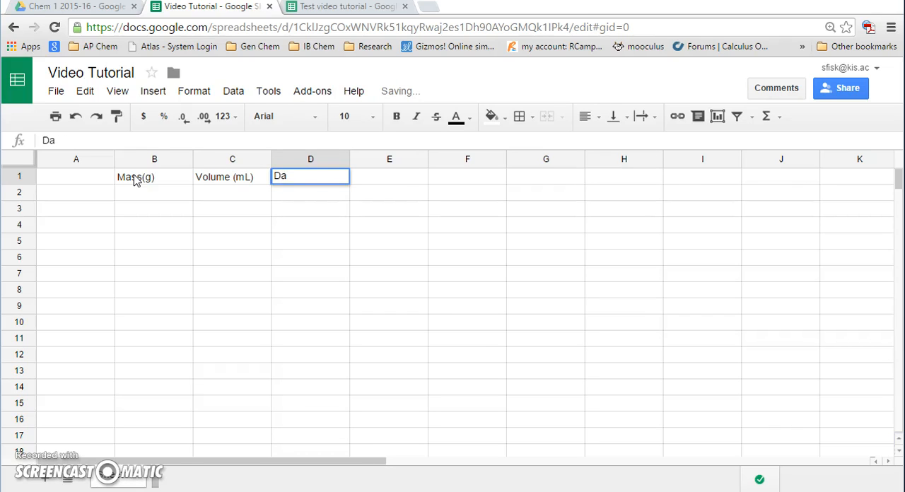
key(BackSpace)
text(ensity)
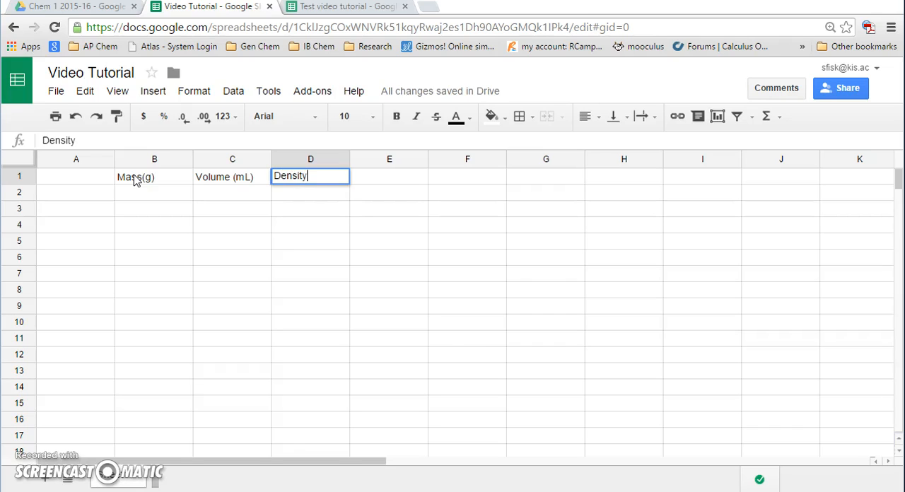
text( (g/mL))
Add a space before the unit in the B1 heading so it reads Mass (g)
click(149, 182)
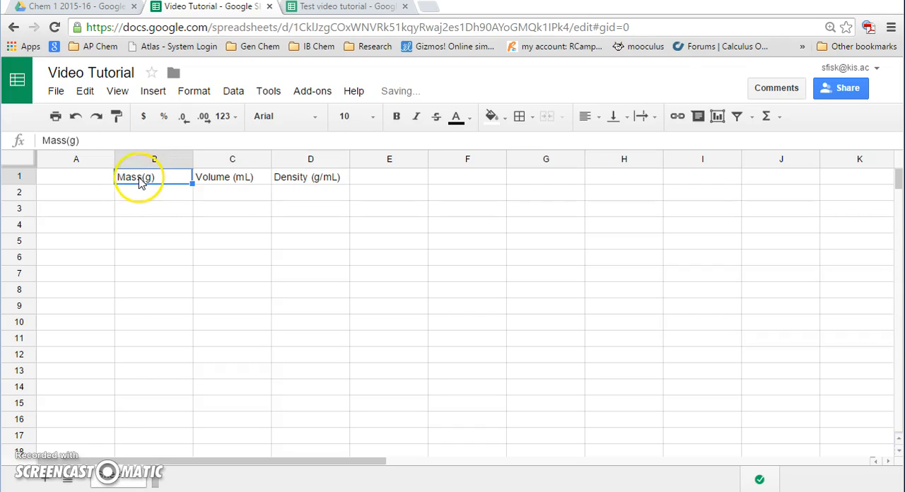
click(67, 141)
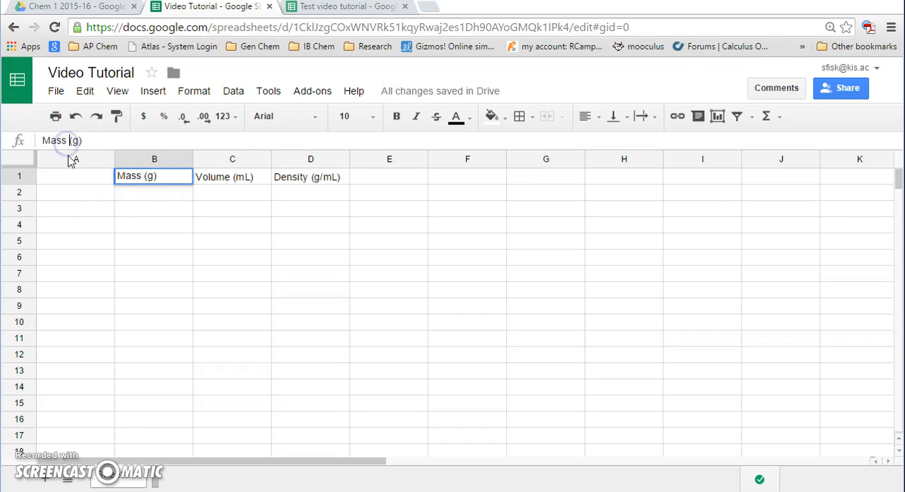
click(74, 178)
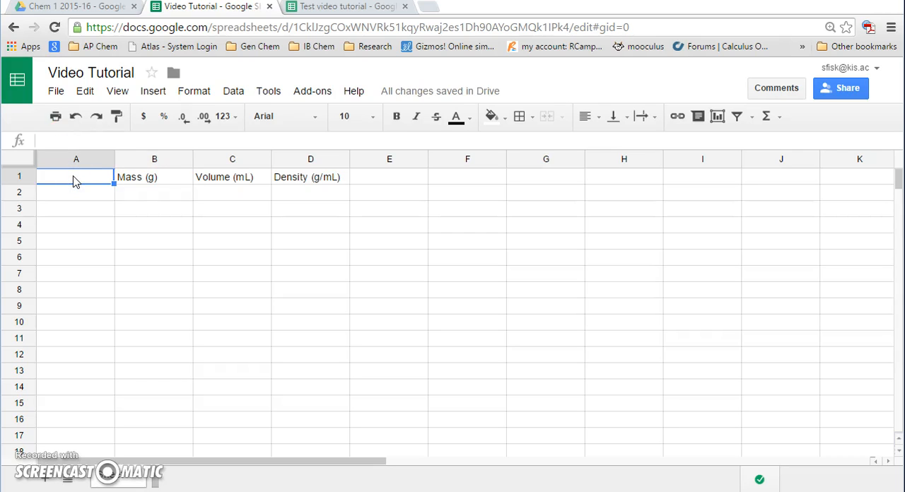
Check the headings in the Test video tutorial spreadsheet and enter the heading Piece in cell A1 of Video Tutorial
click(357, 8)
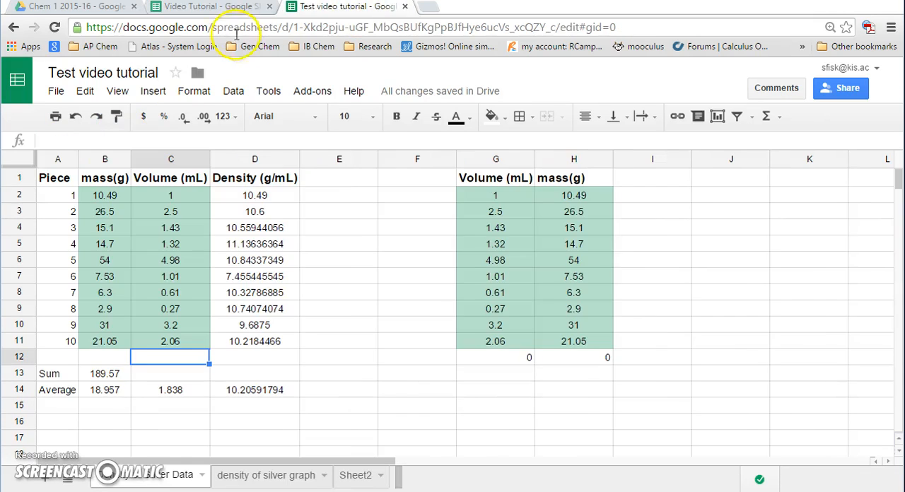
click(212, 7)
text(Piece)
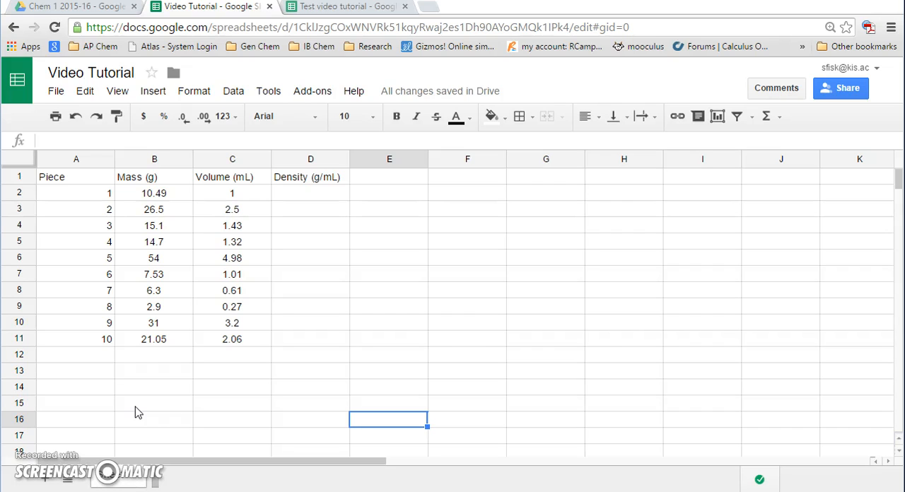
Calculate the first piece's density in cell D2 with the formula =B2/C2
click(298, 200)
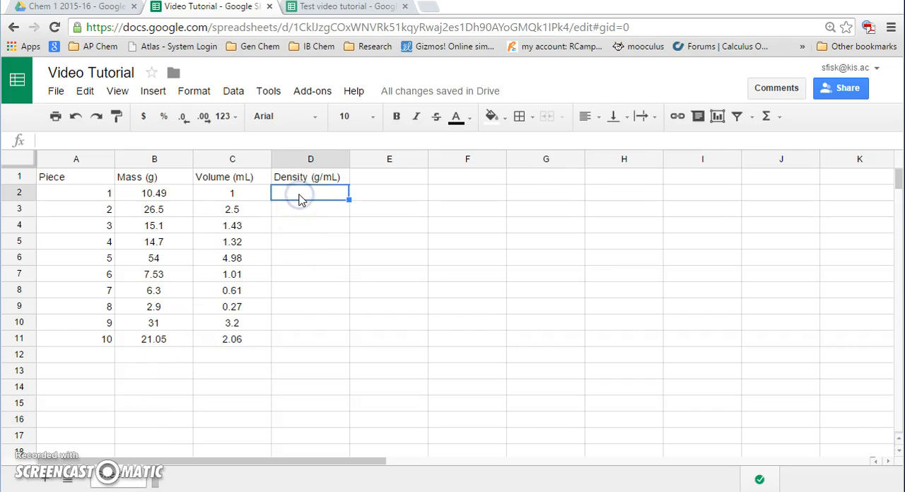
text(=)
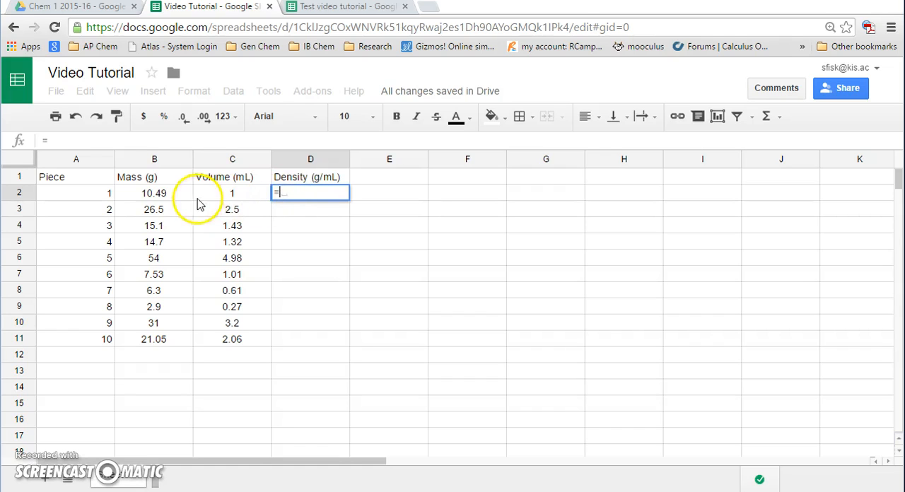
click(169, 198)
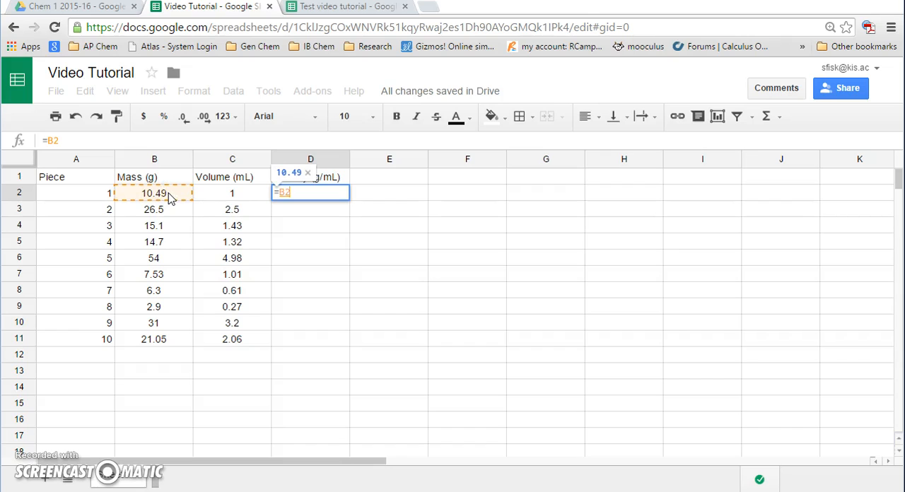
text(/)
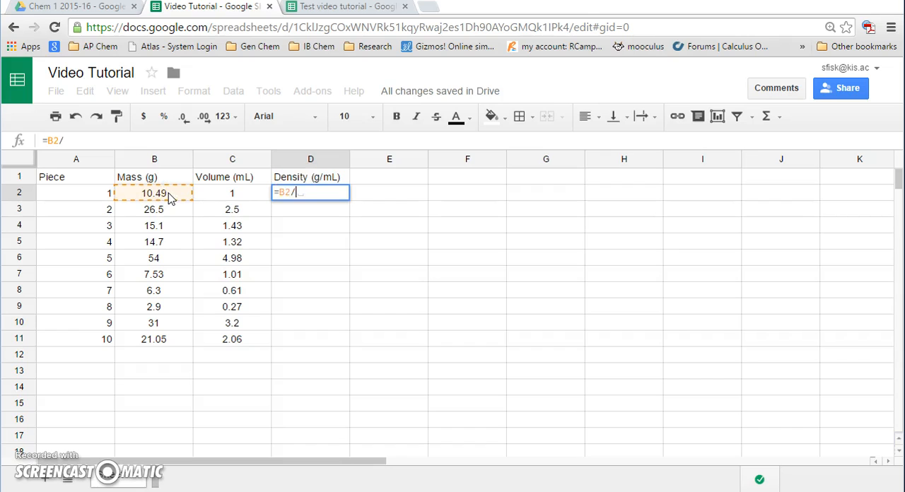
click(231, 196)
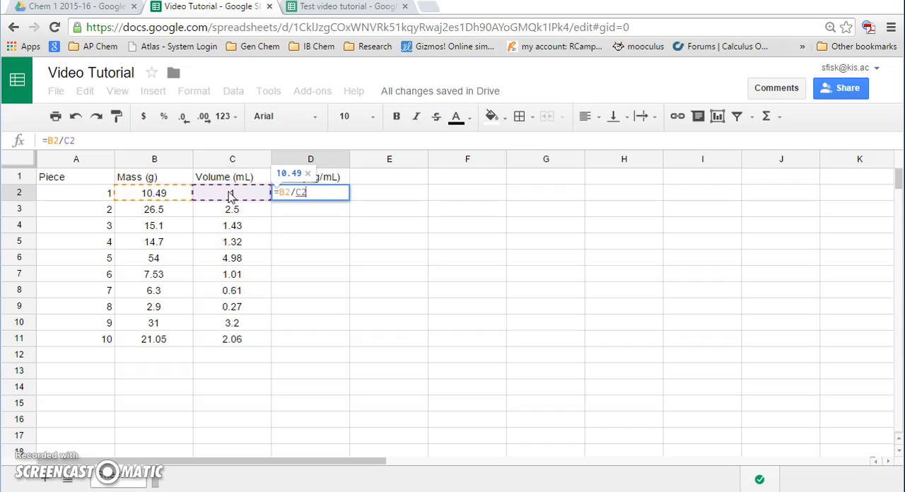
key(Return)
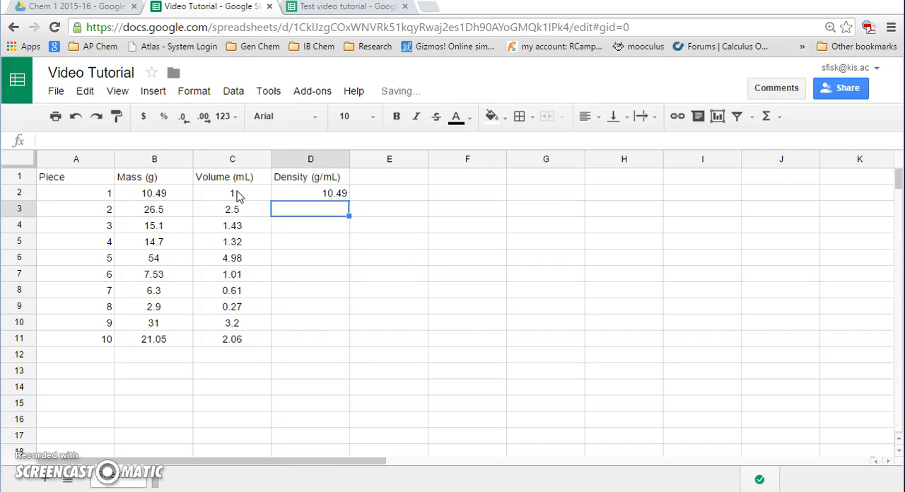
Fill the density formula from cell D2 down to D11 for all ten pieces
click(305, 194)
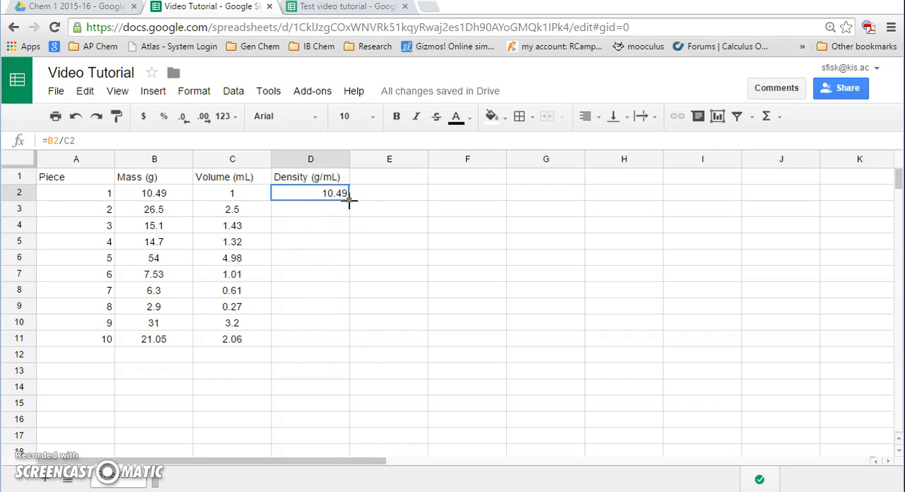
drag(349, 201, 335, 345)
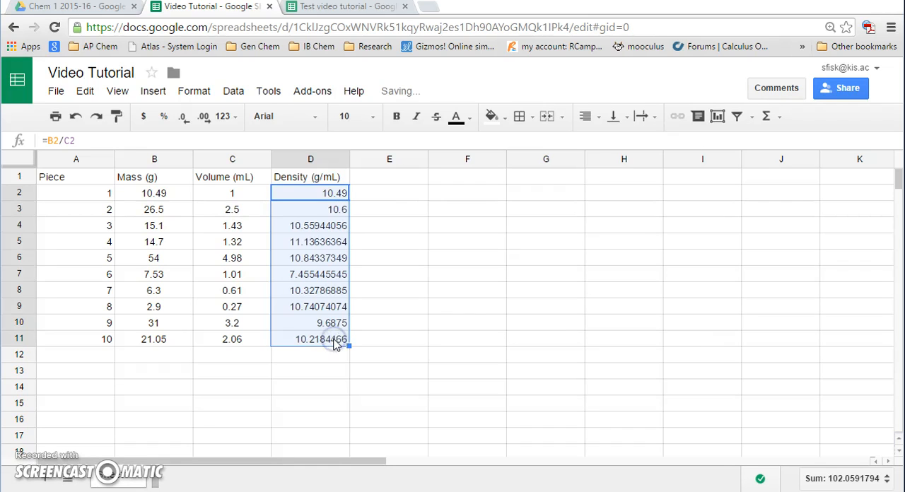
click(403, 256)
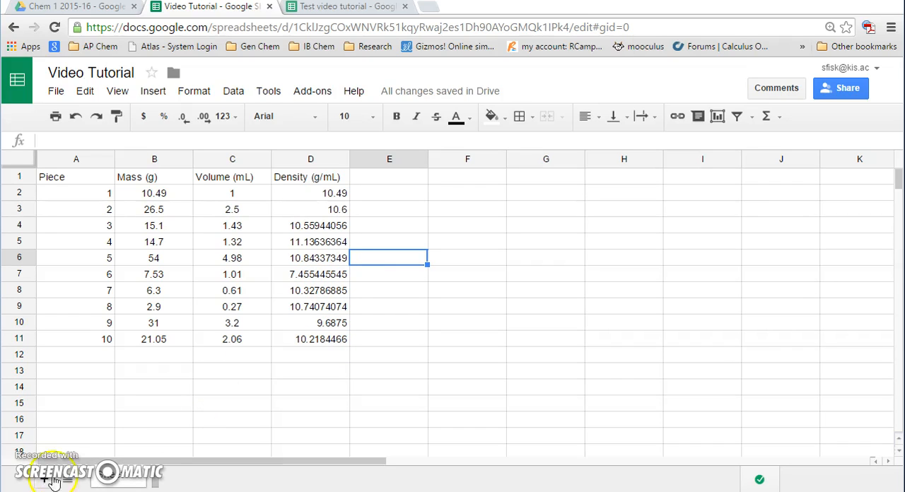
Add the row labels Sum in cell A13 and Average in cell A14
click(85, 377)
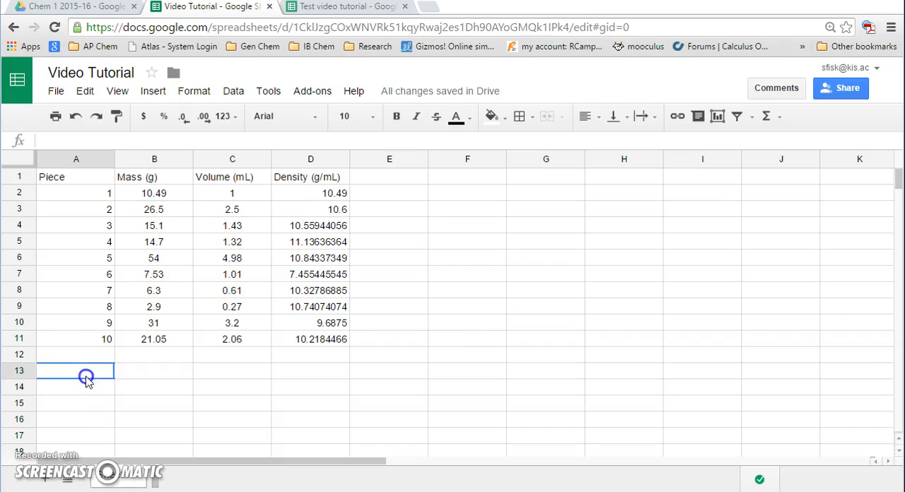
text(Sum)
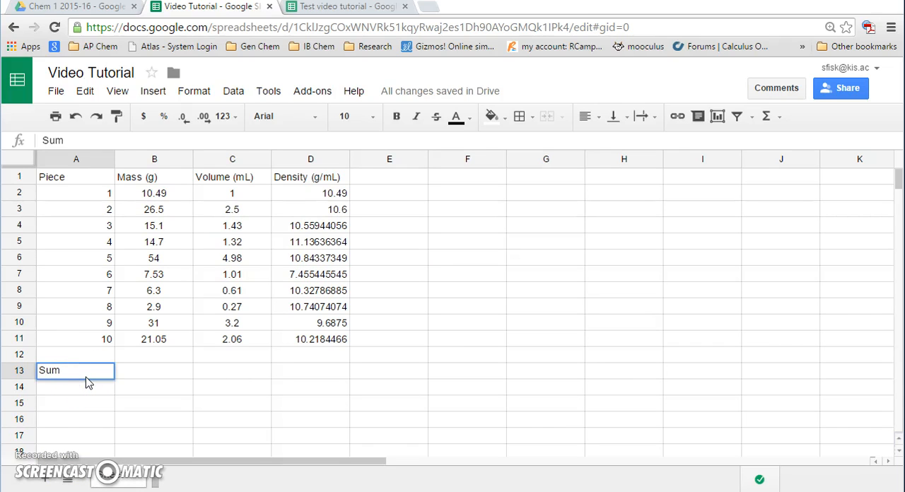
key(Return)
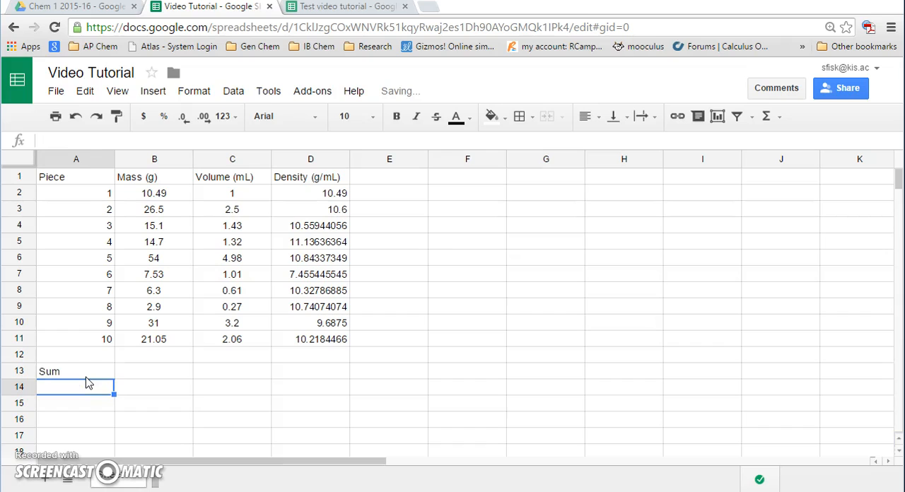
text(Average)
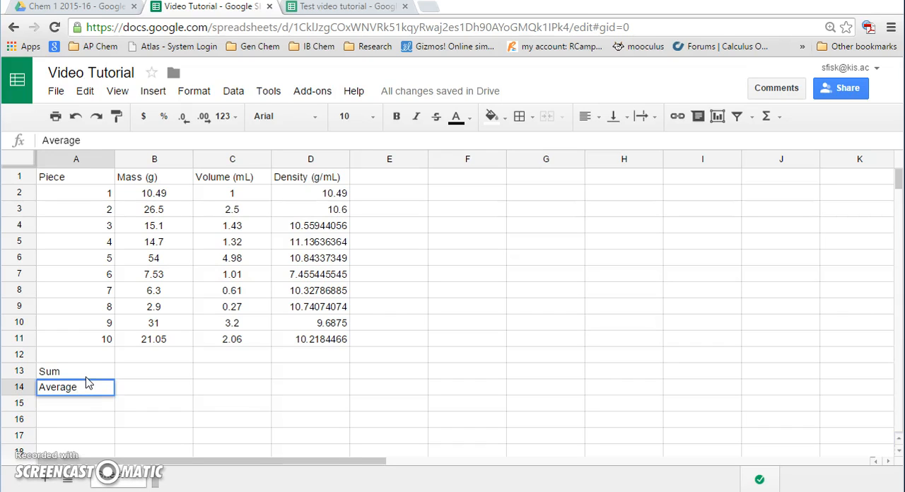
Total the masses in cell B13 with the formula =SUM(B2:B11)
click(133, 373)
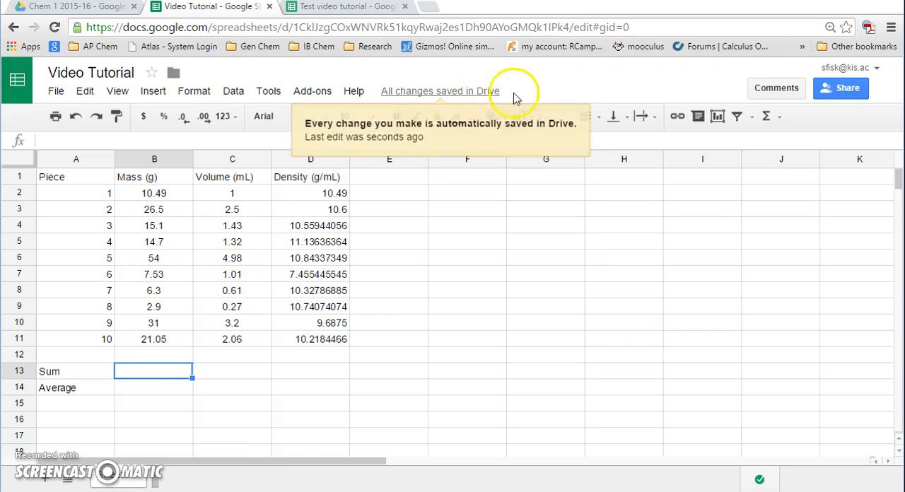
click(769, 119)
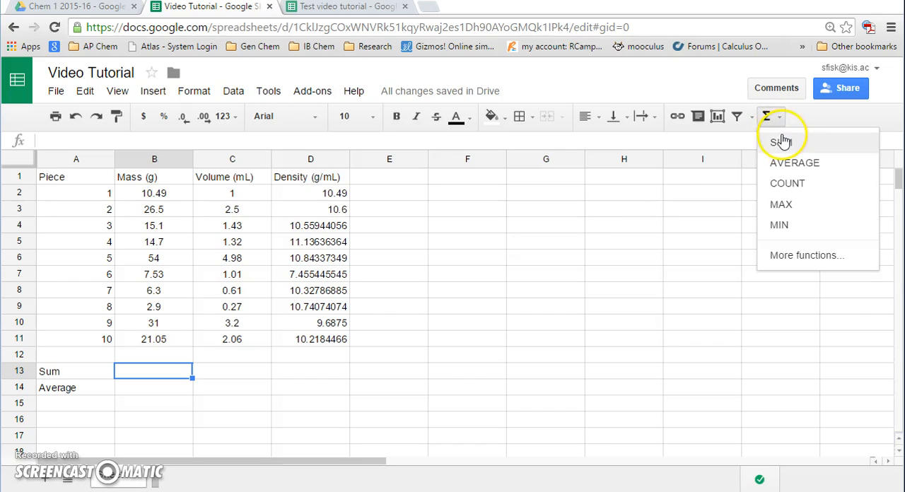
click(782, 142)
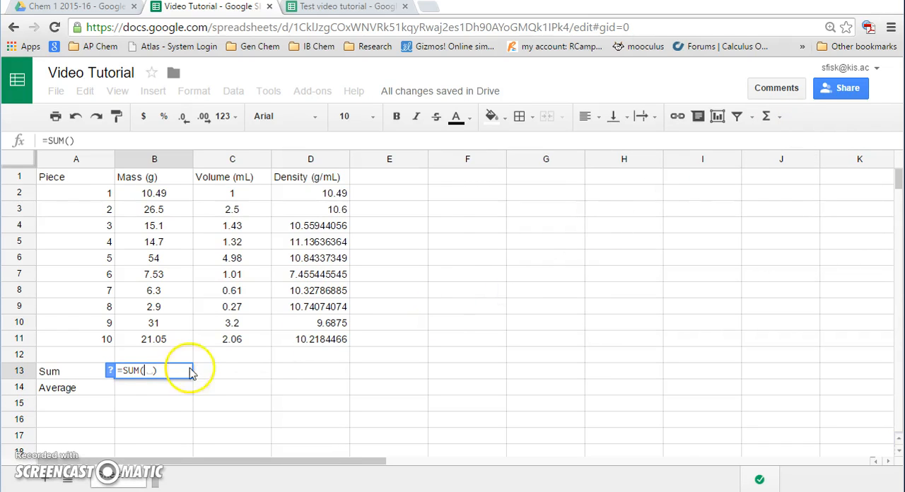
drag(153, 193, 159, 341)
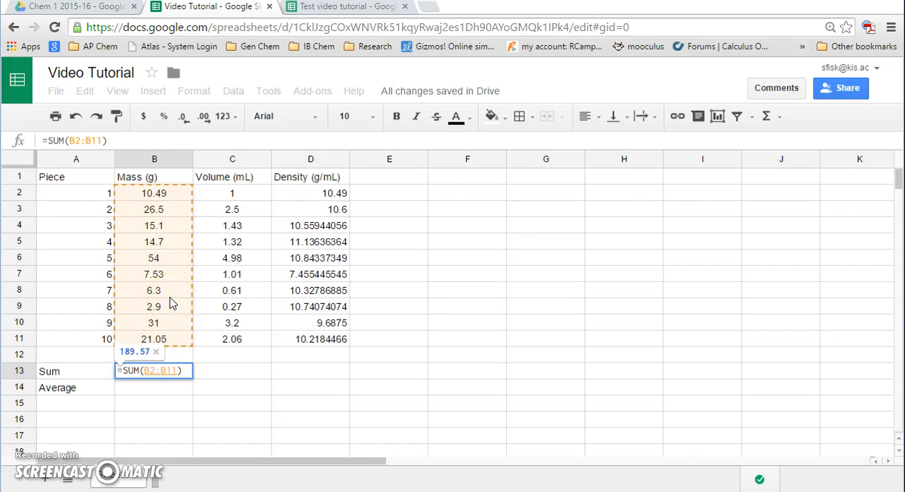
key(Return)
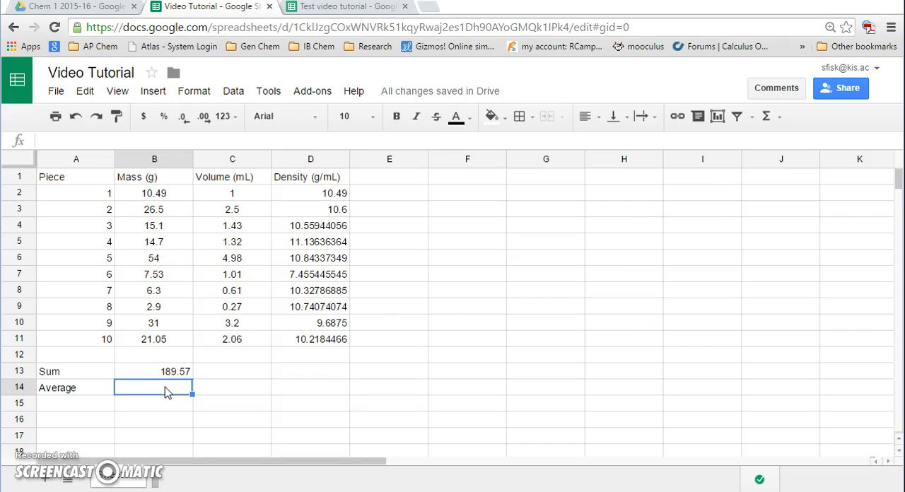
Calculate the average mass in cell B14 by dividing the sum by ten with the formula =B13/10
text(=)
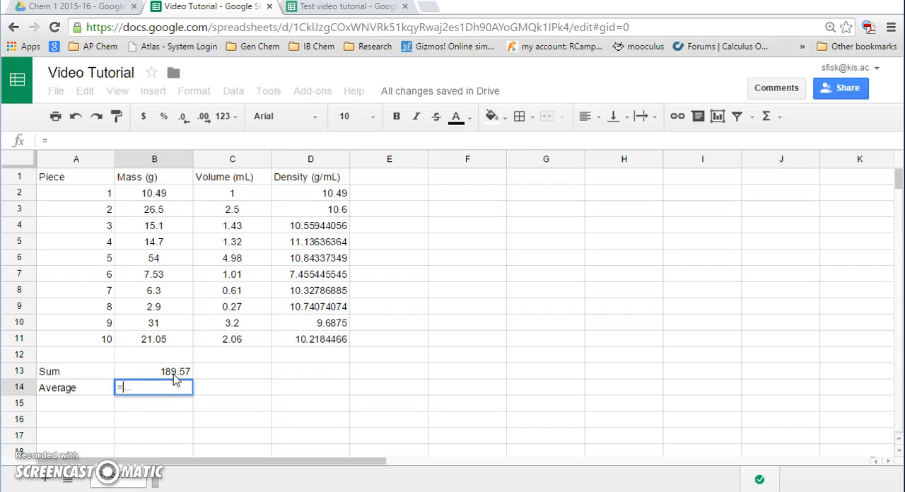
click(174, 375)
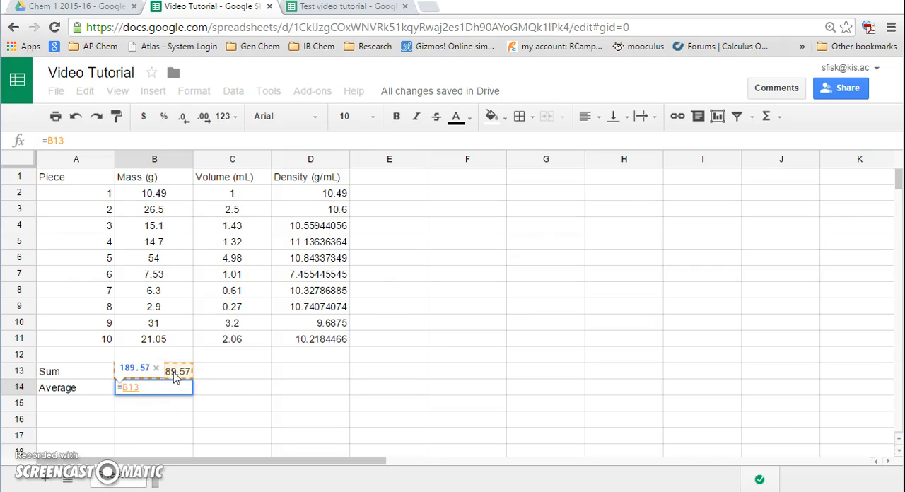
text(/)
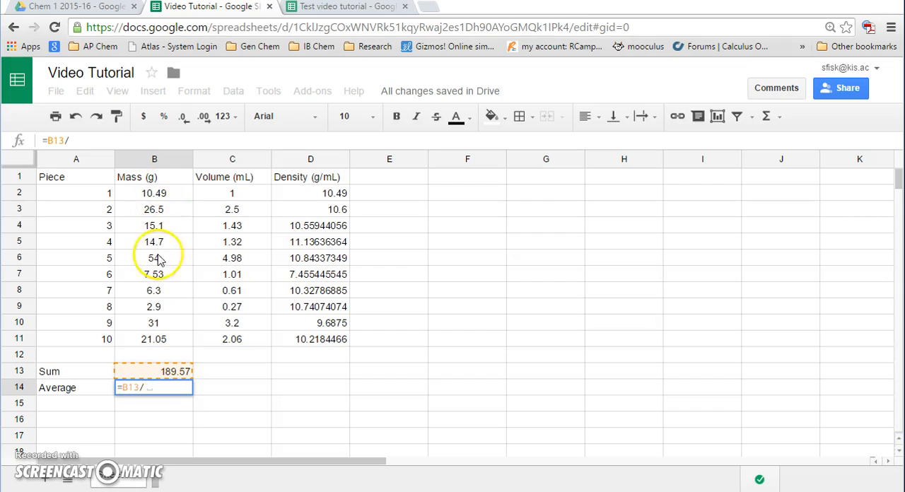
text(10)
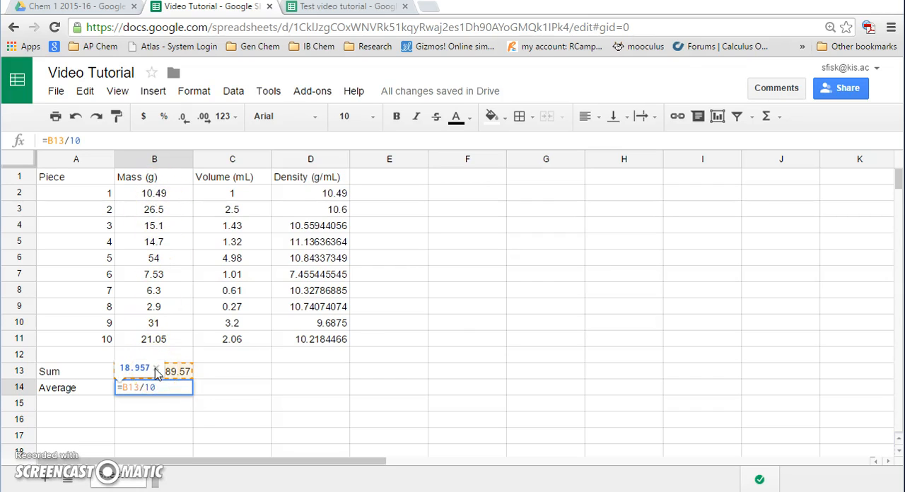
key(Return)
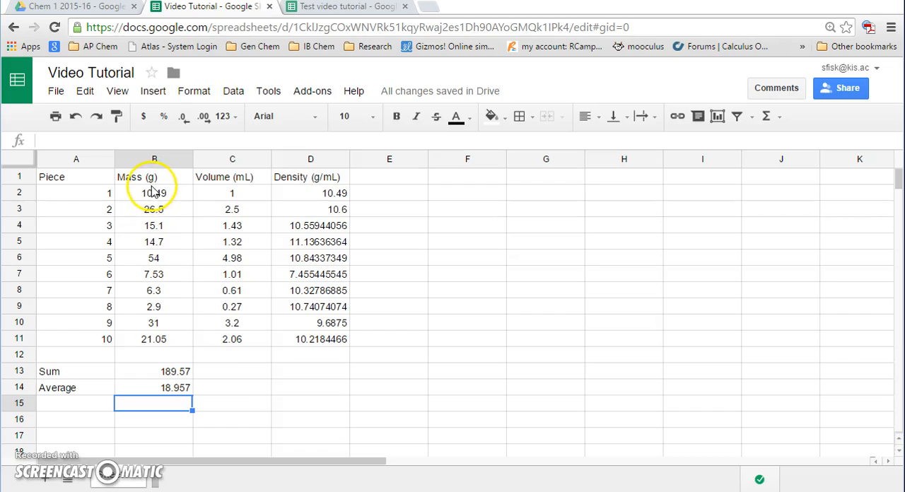
Calculate the average volume in cell C14 with the formula =AVERAGE(C2:C11)
click(228, 390)
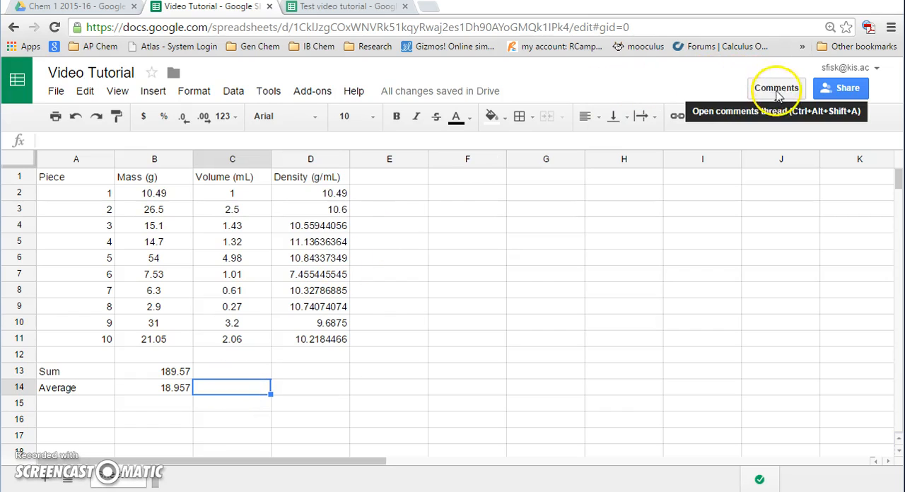
click(767, 116)
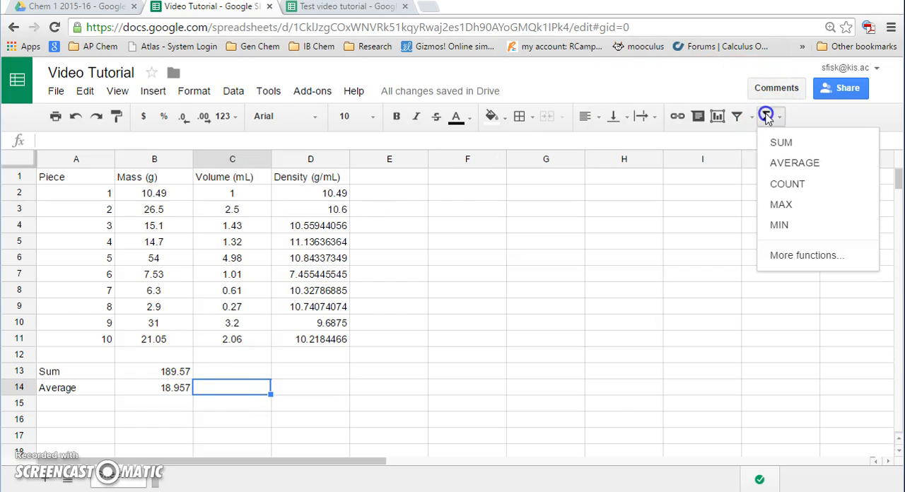
click(785, 165)
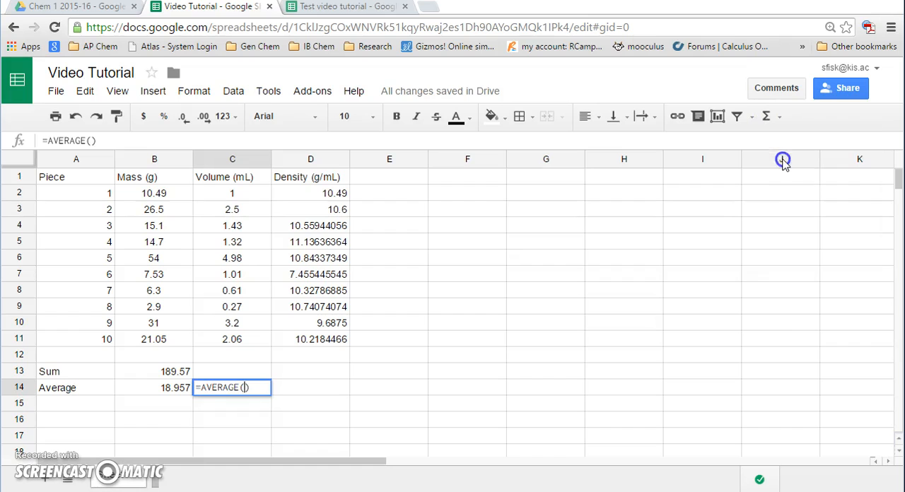
drag(220, 197, 228, 341)
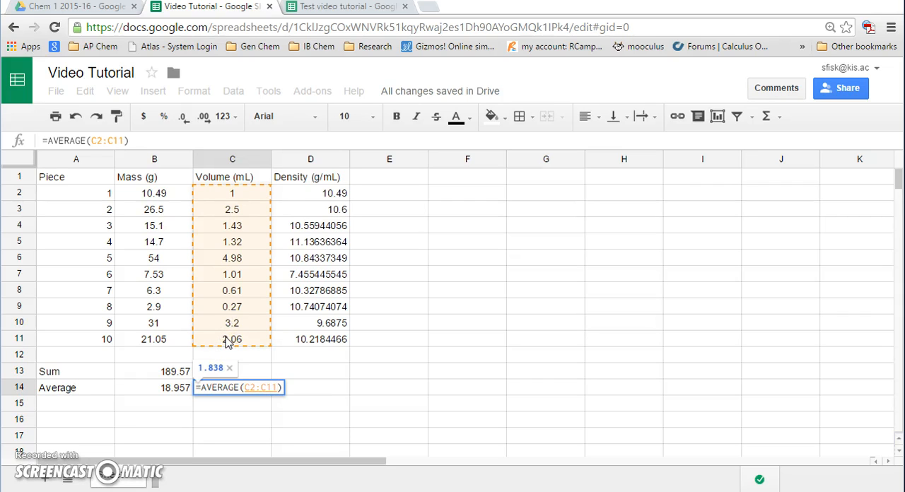
key(Return)
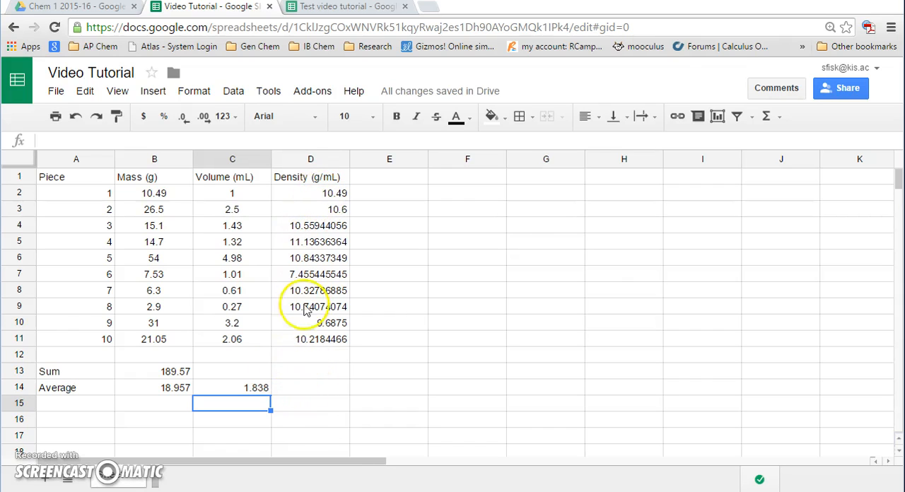
Calculate the average density in cell D14 with the formula =AVERAGE(D2:D11)
click(315, 391)
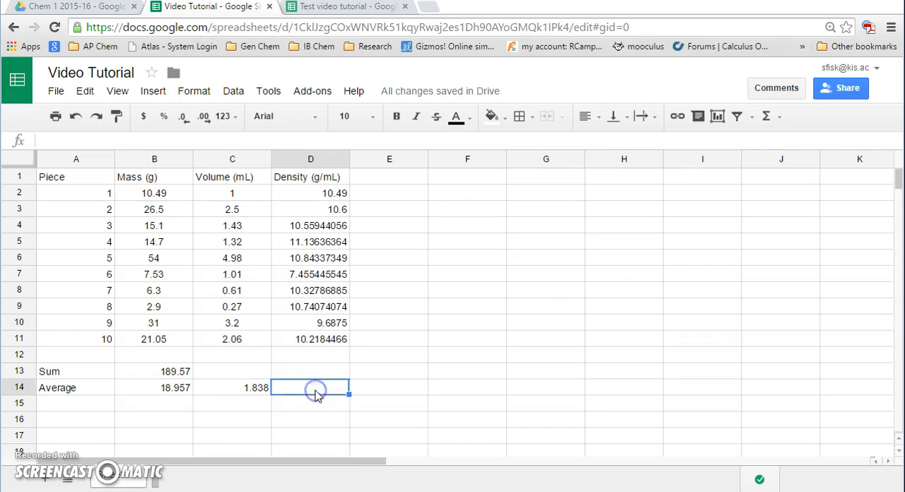
click(768, 118)
click(781, 164)
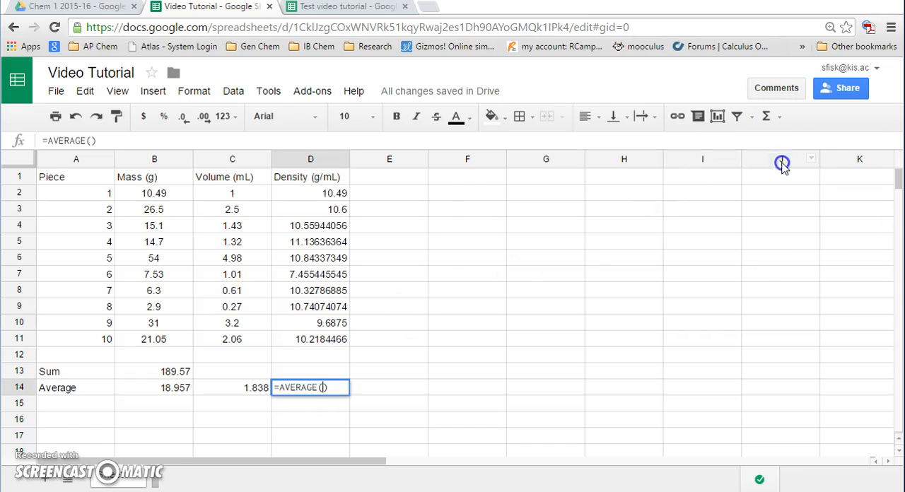
drag(305, 192, 309, 345)
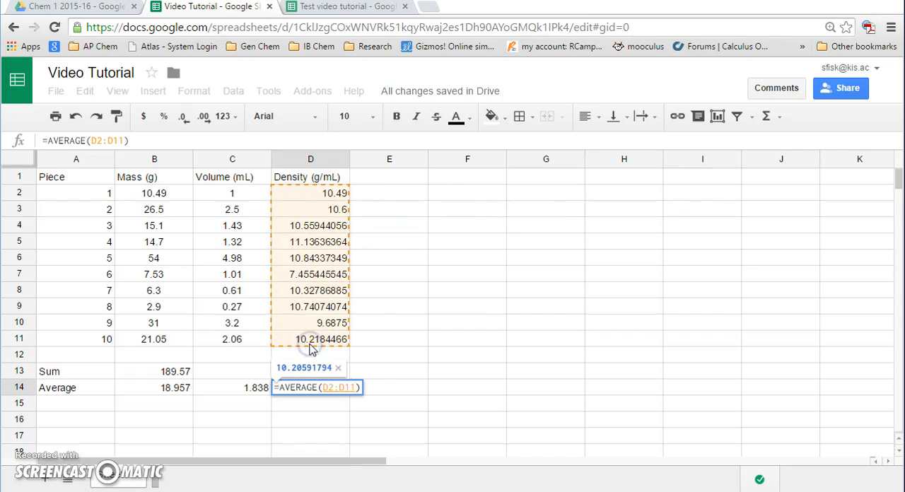
key(Return)
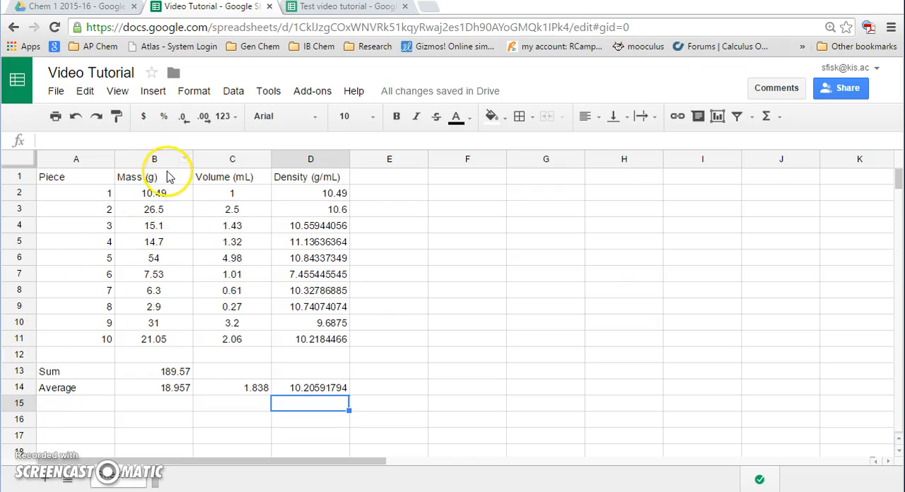
Copy the Mass and Volume columns with their headings, B1:C11, and paste them starting at cell F1
drag(165, 178, 212, 342)
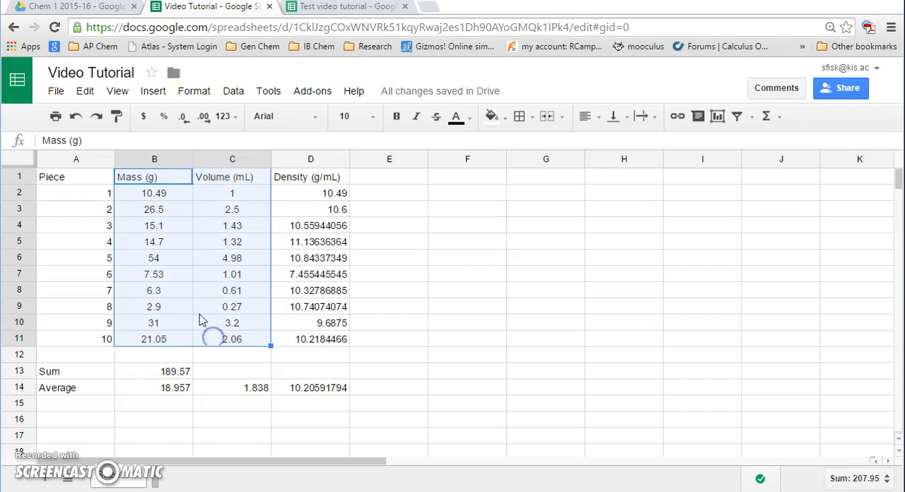
right_click(179, 268)
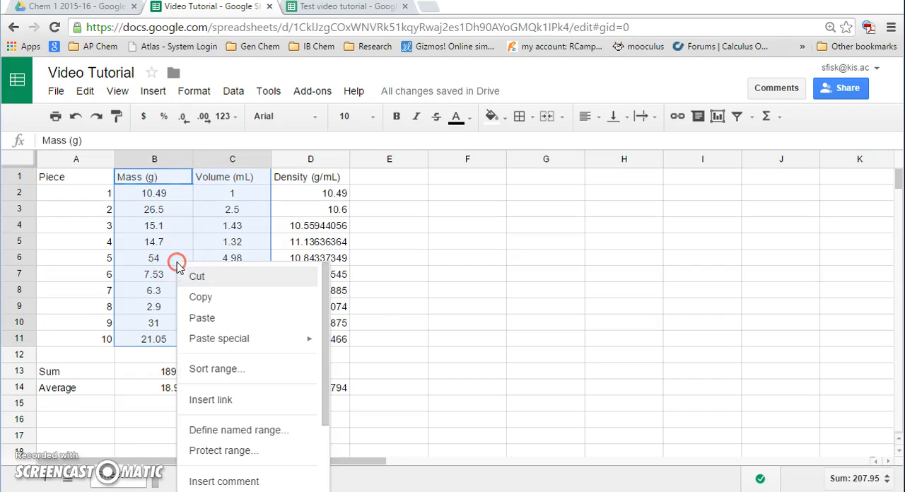
click(206, 297)
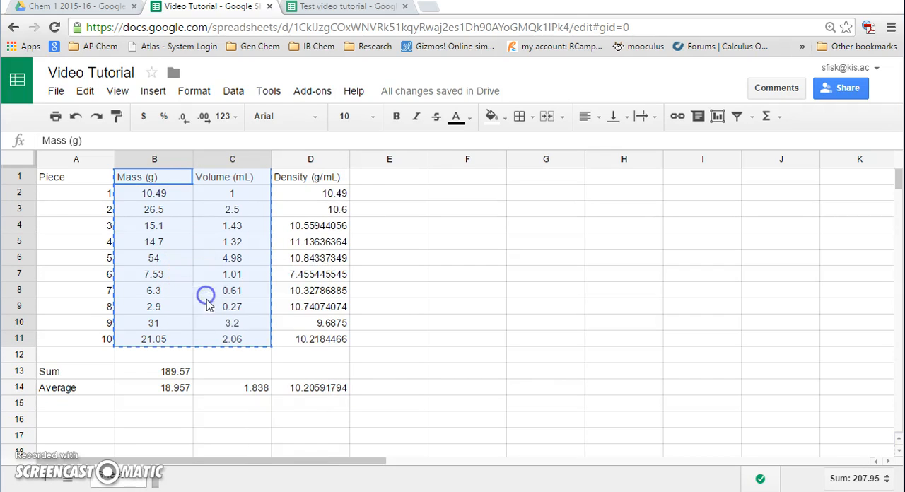
click(452, 181)
right_click(452, 182)
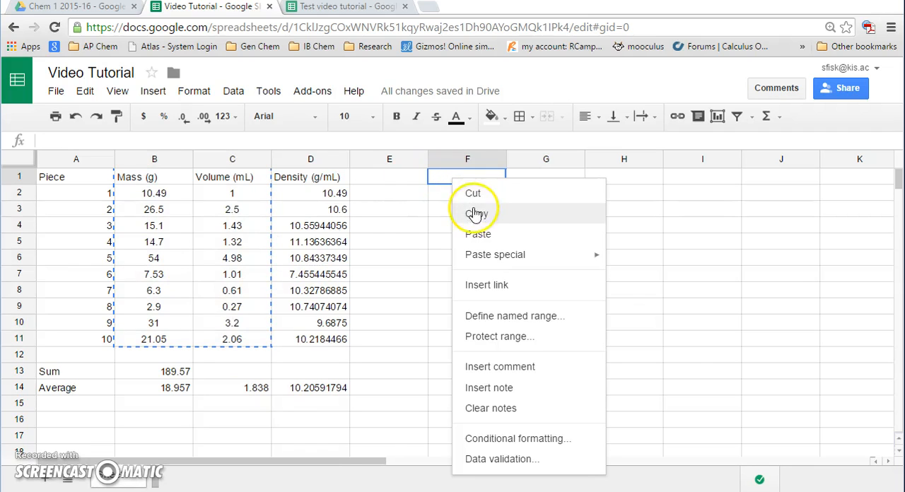
click(481, 233)
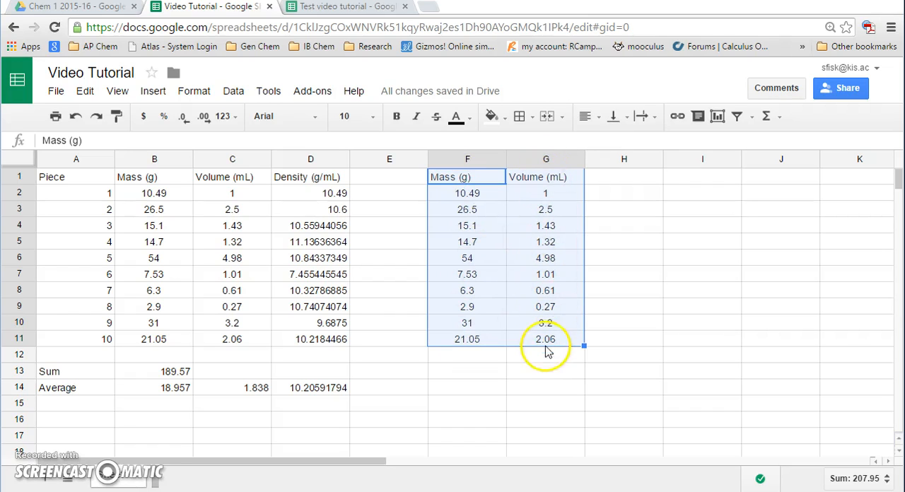
Cut the copied Mass column F1:F11 and paste it at cell H1, after the copied Volume column
click(463, 184)
drag(463, 183, 450, 342)
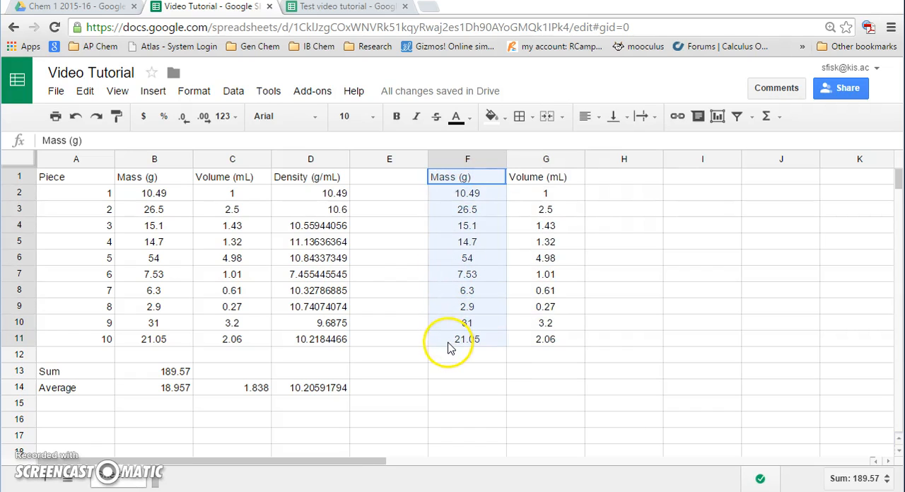
right_click(463, 244)
click(477, 256)
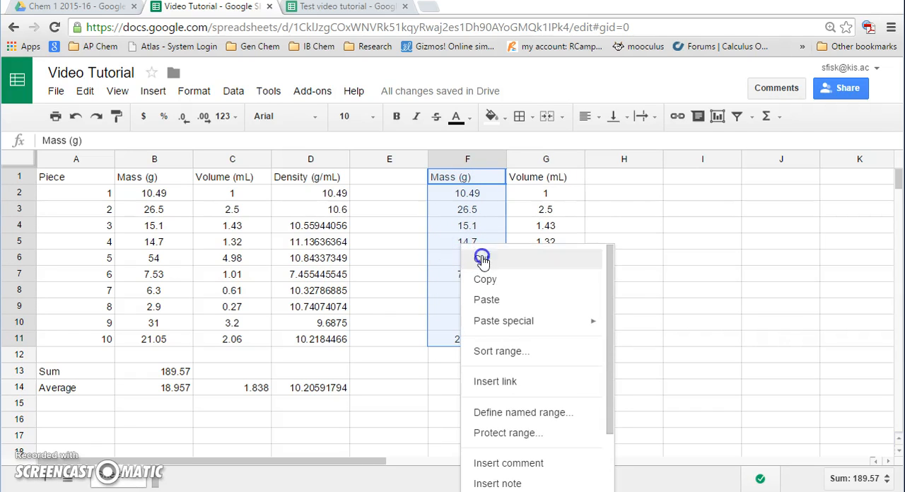
click(630, 176)
right_click(629, 177)
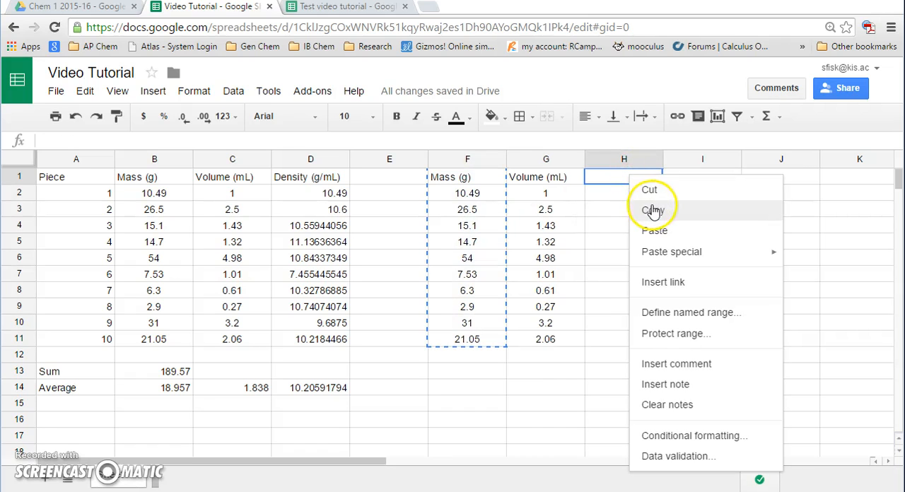
click(653, 230)
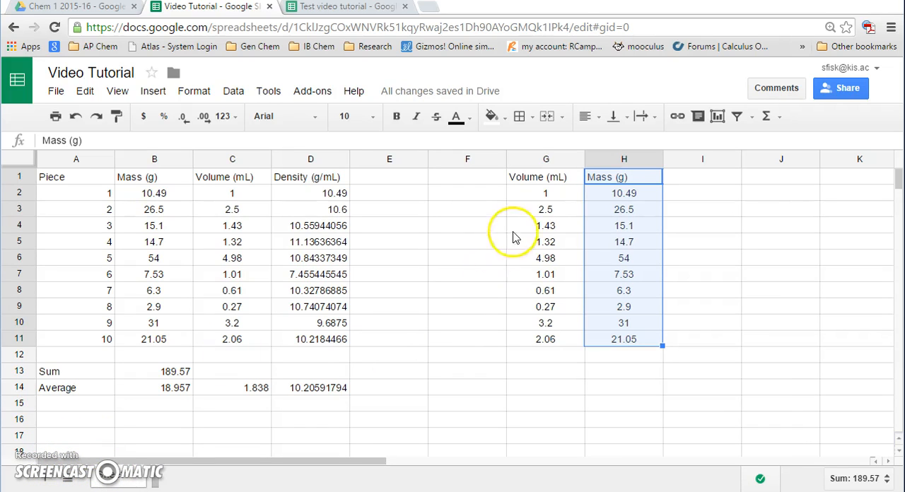
Insert a Mass (g) vs. Volume (mL) scatter chart from the data range G1:H11
drag(529, 185, 608, 347)
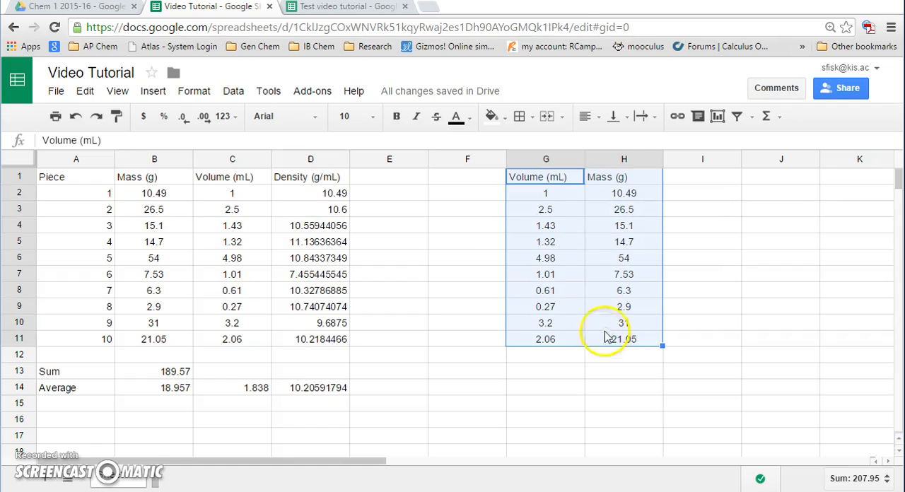
click(718, 117)
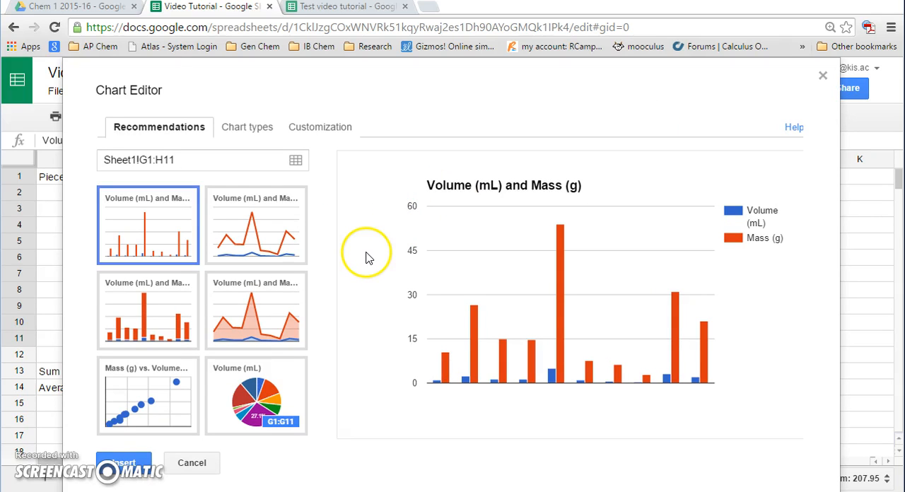
click(120, 421)
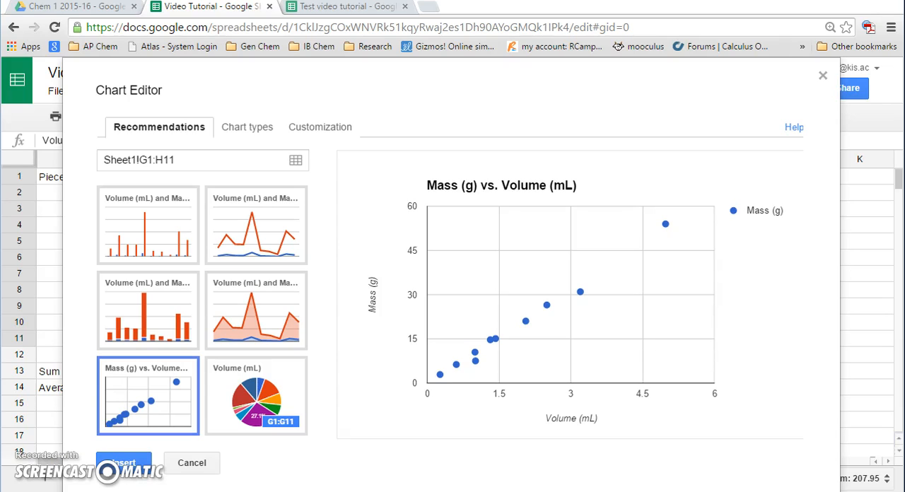
click(174, 379)
click(123, 463)
Reposition the scatter chart over columns D to I and move it to its own sheet
drag(544, 194, 327, 184)
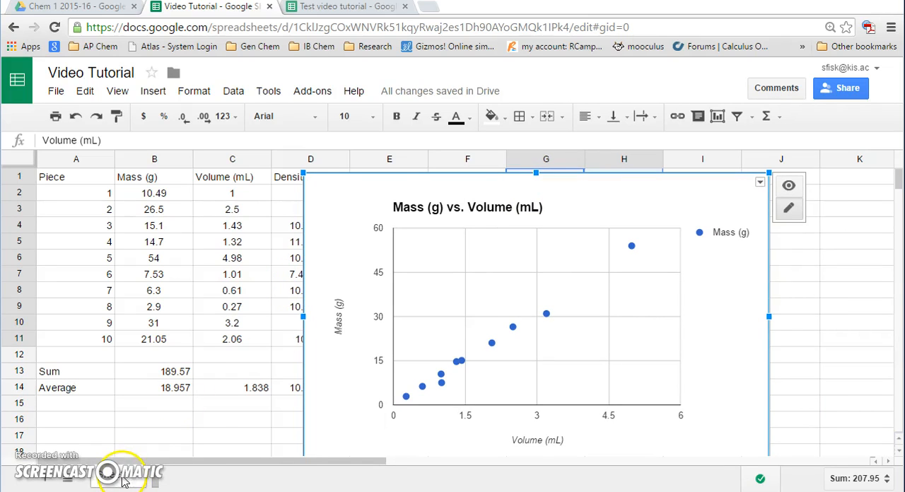
click(761, 185)
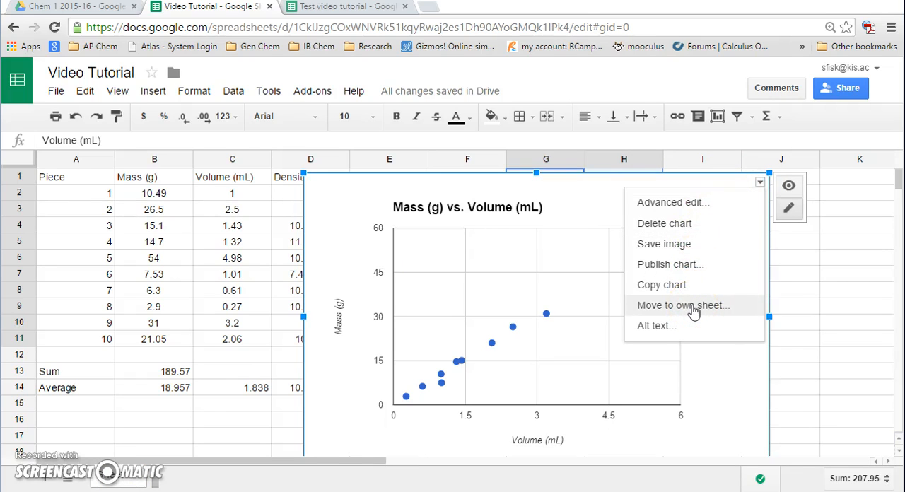
click(692, 307)
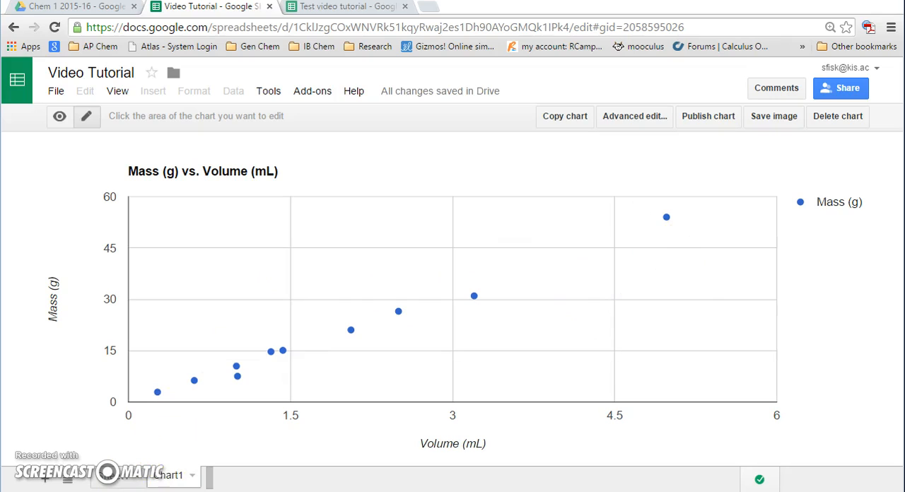
Rename the chart sheet Chart1 as "Density of Silver Graph"
right_click(175, 479)
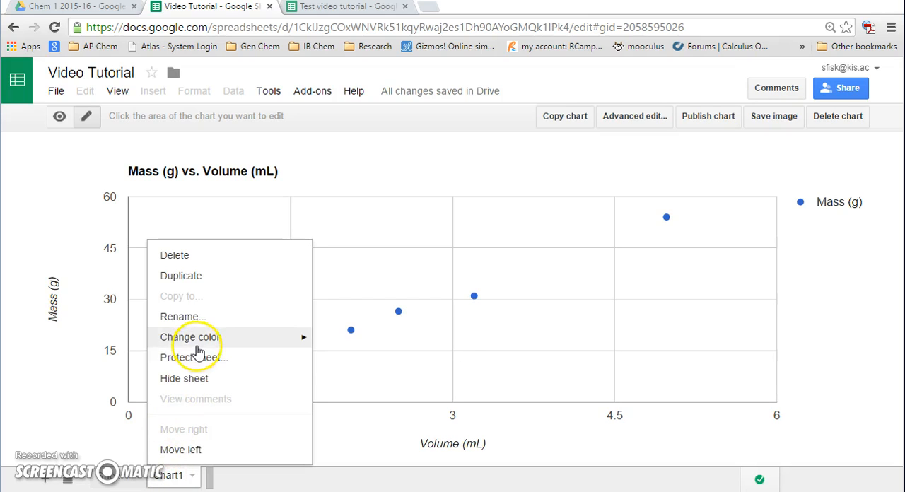
click(186, 319)
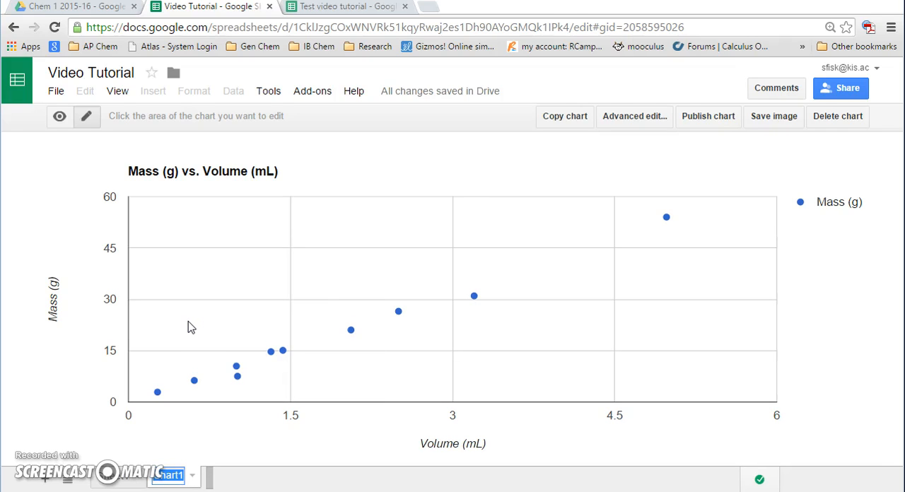
text(Density of )
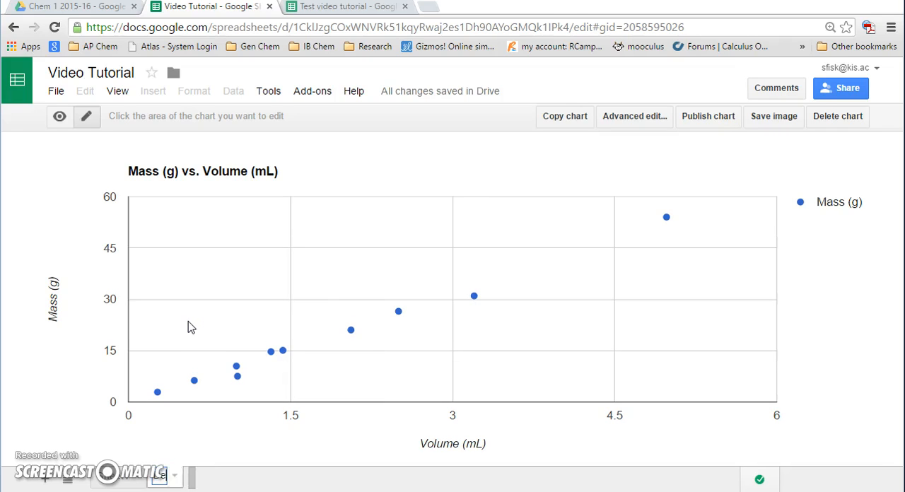
text(Si)
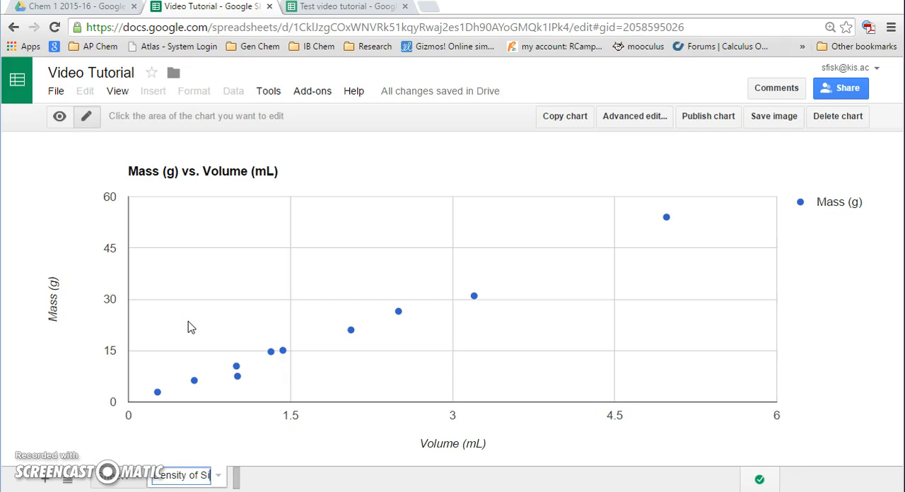
text(lver Graph)
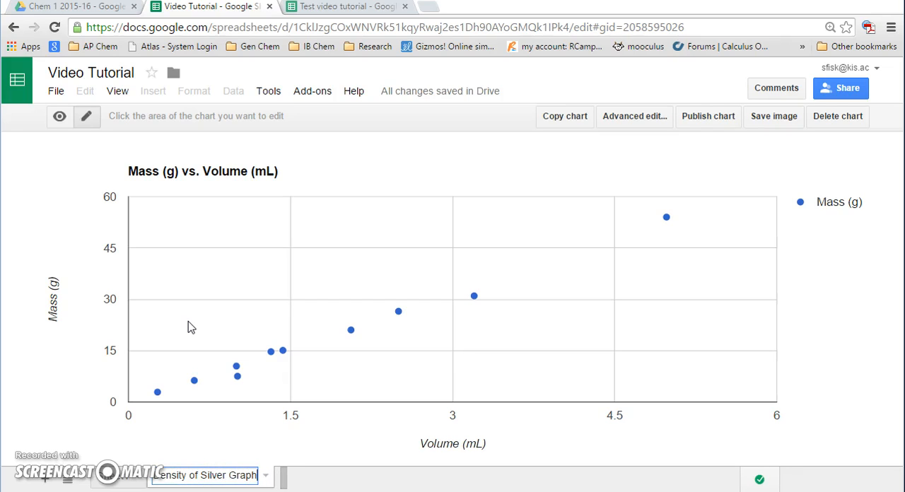
click(115, 457)
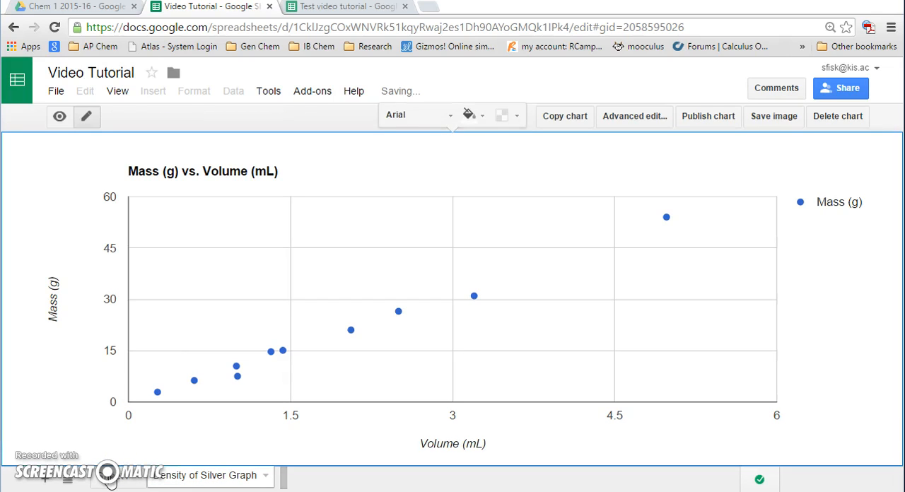
Rename the sheet holding the data table as "Density of Silver Data"
click(111, 480)
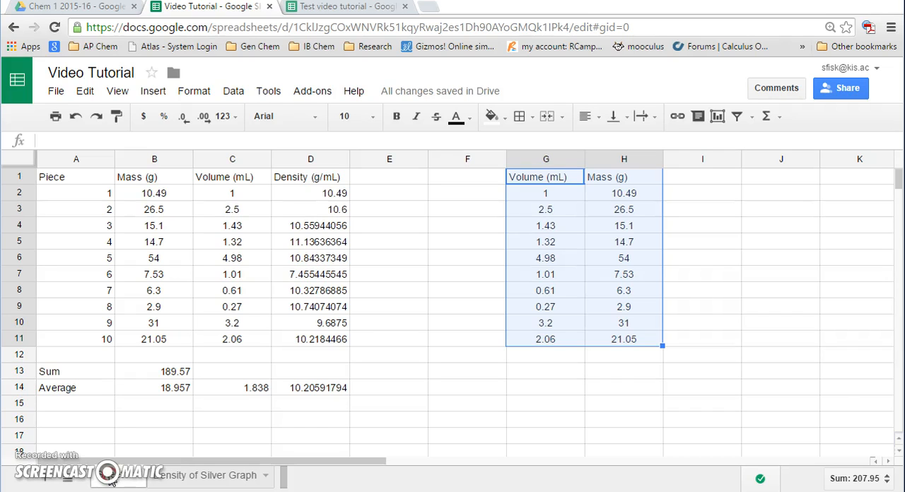
right_click(111, 480)
click(134, 329)
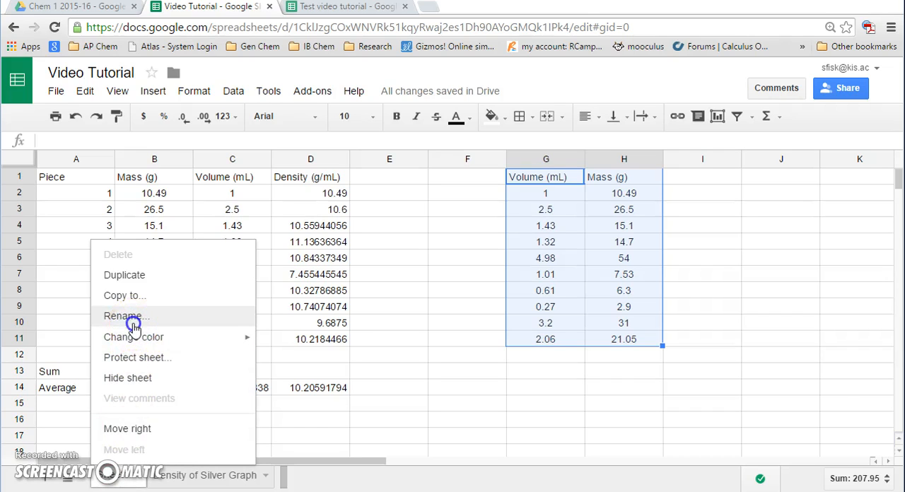
text(Density of Si)
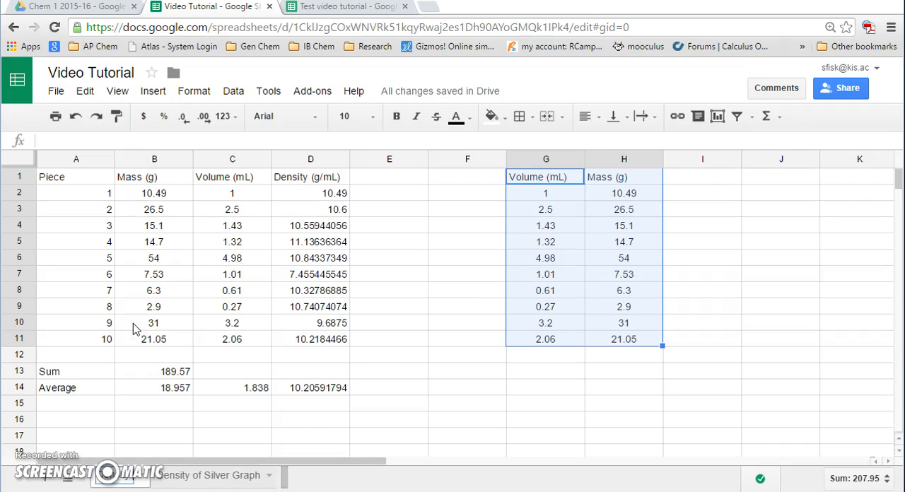
text(lver Data)
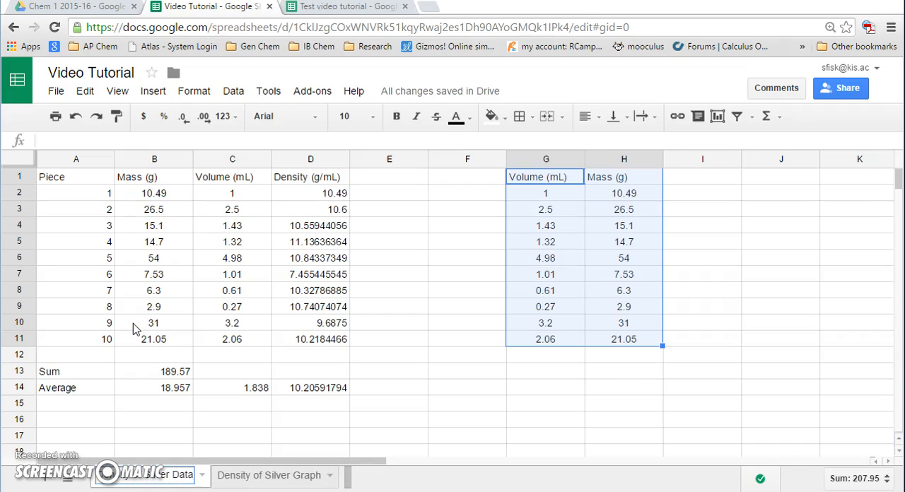
key(Return)
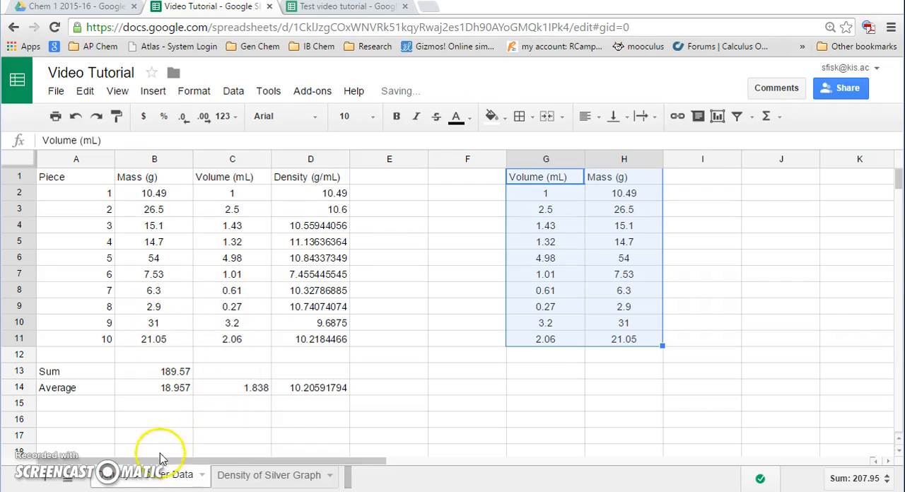
Change the chart title on the Density of Silver Graph sheet to "Density of Silver (g/mL)"
click(235, 479)
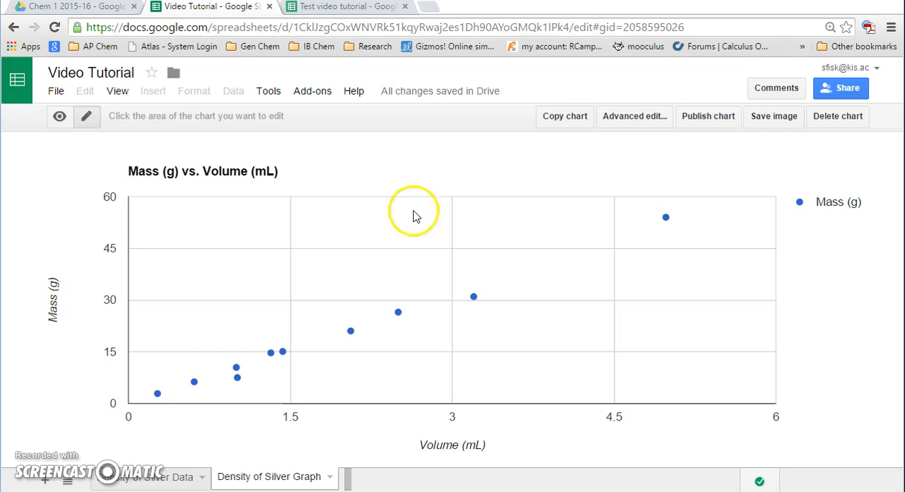
click(225, 178)
click(225, 178)
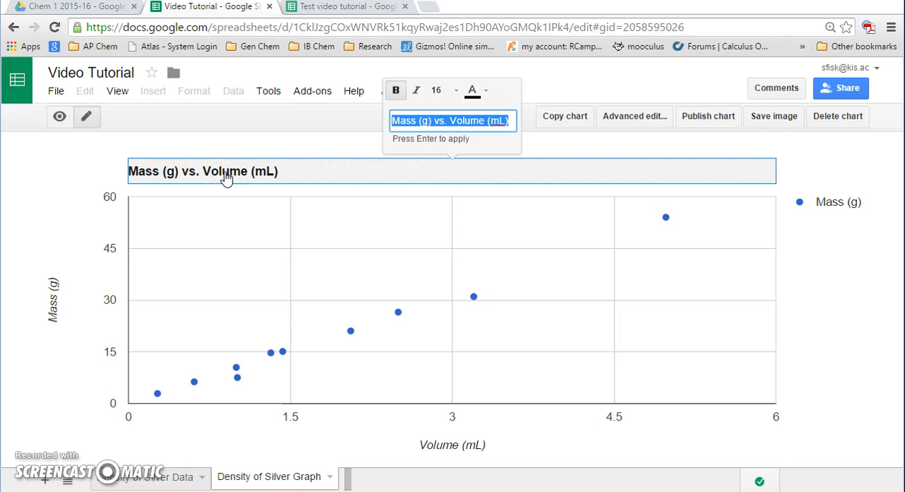
text(D)
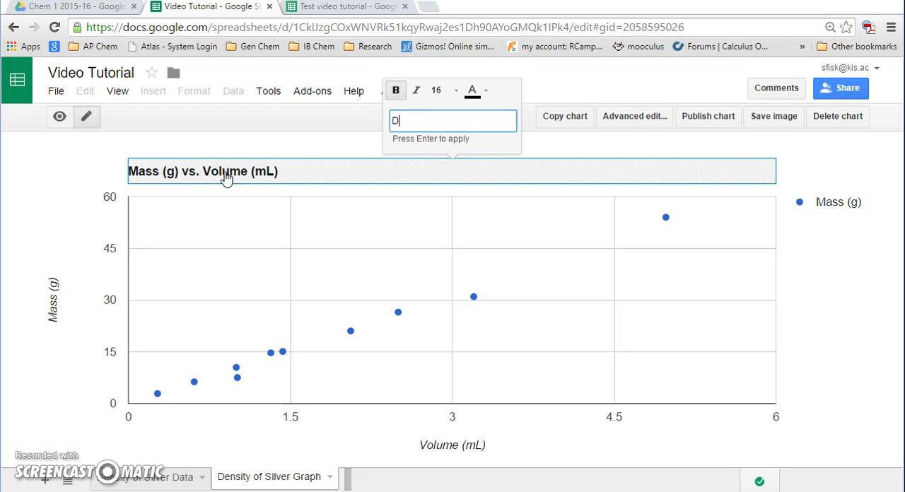
text(ensity of Silver ()
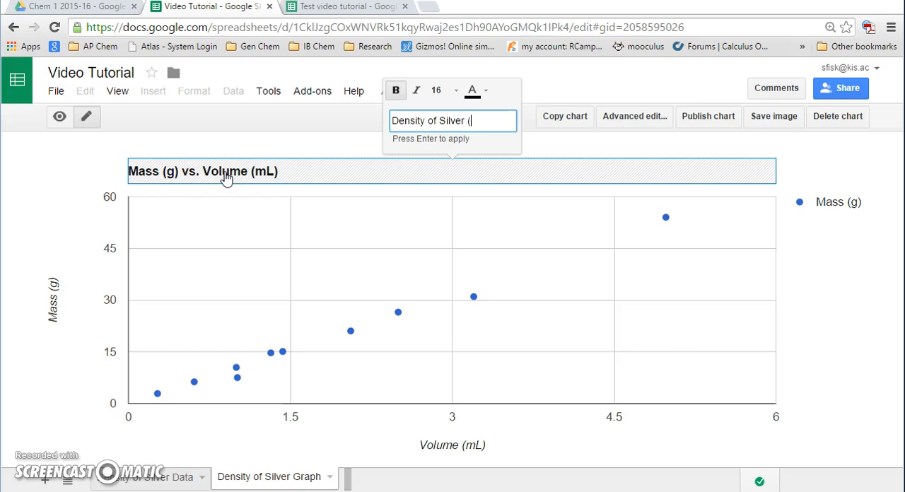
text(g/mL))
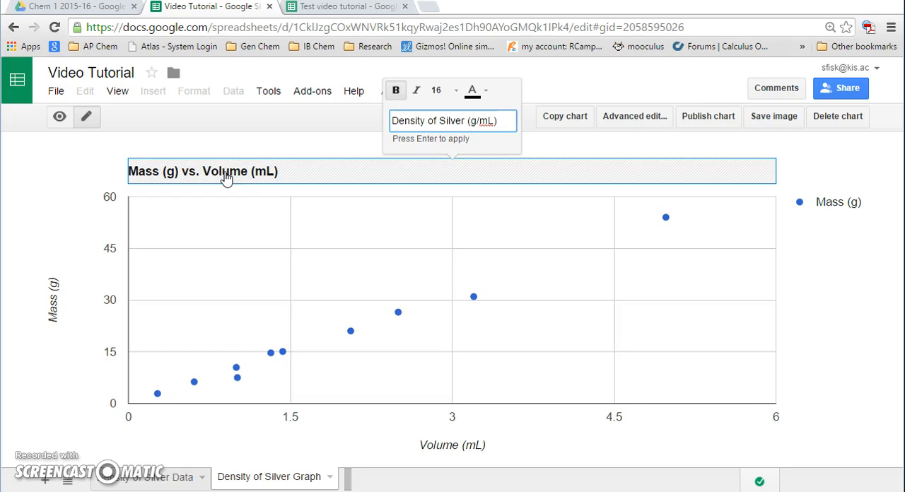
key(Return)
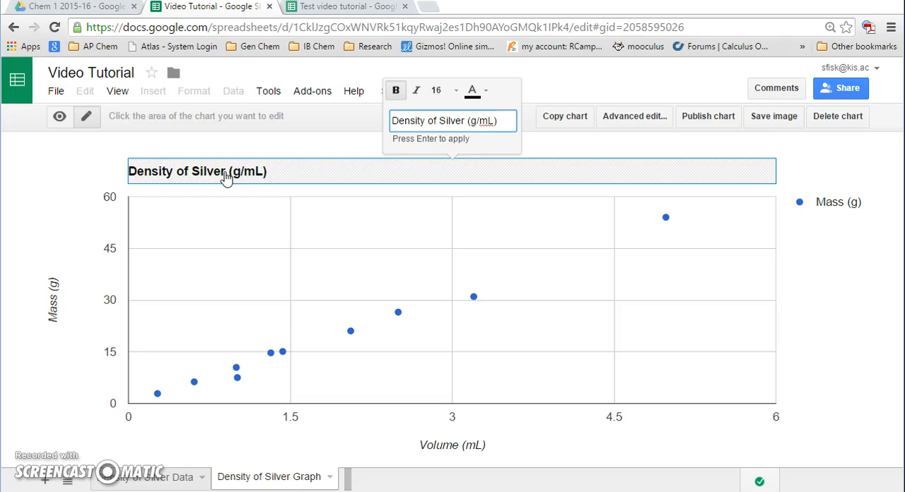
click(71, 198)
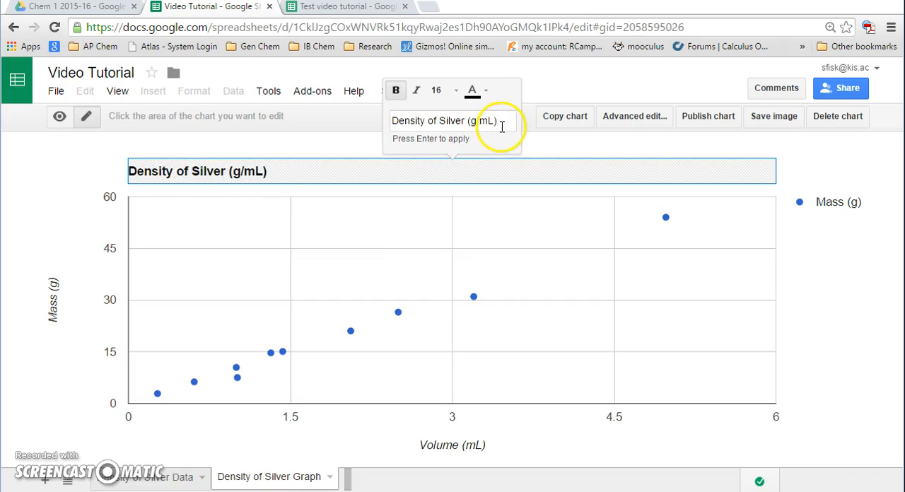
click(539, 145)
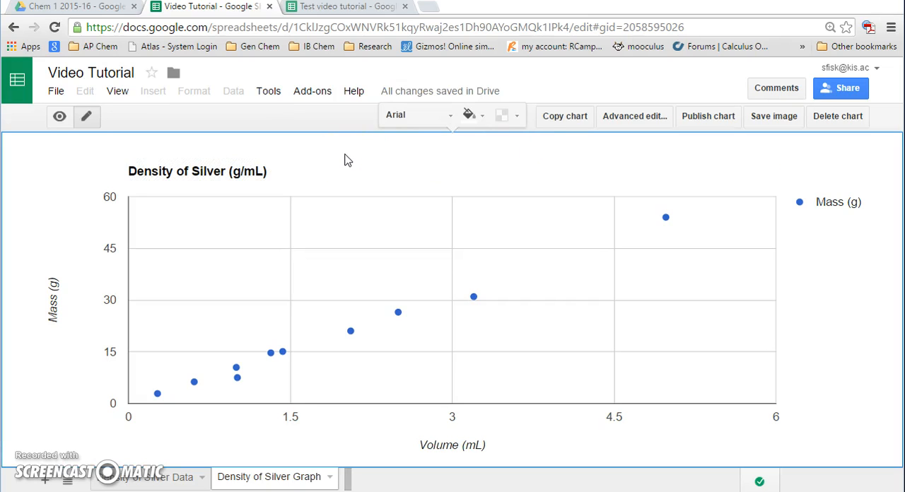
Set the minimum of the chart's vertical Mass (g) axis to 0
click(55, 300)
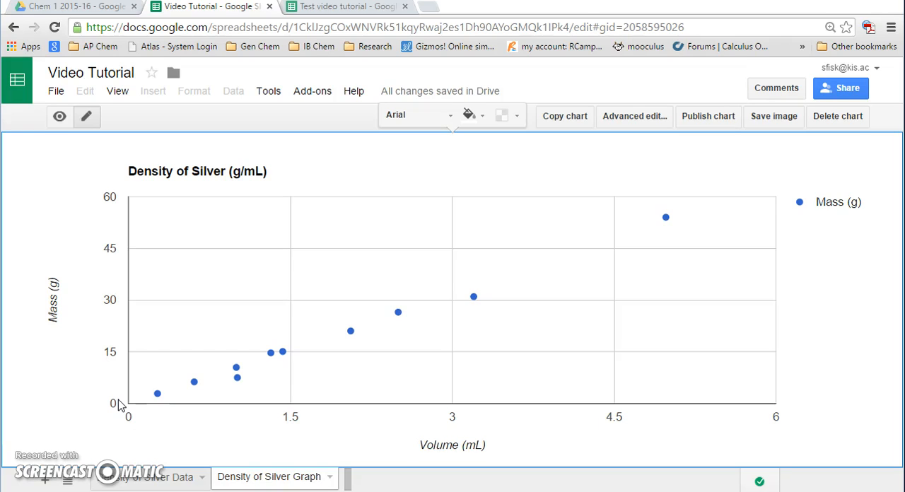
click(129, 421)
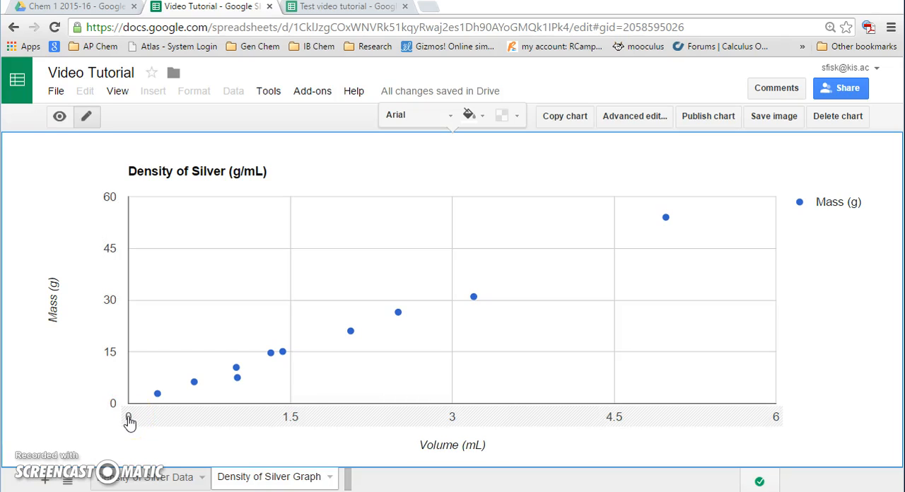
click(131, 422)
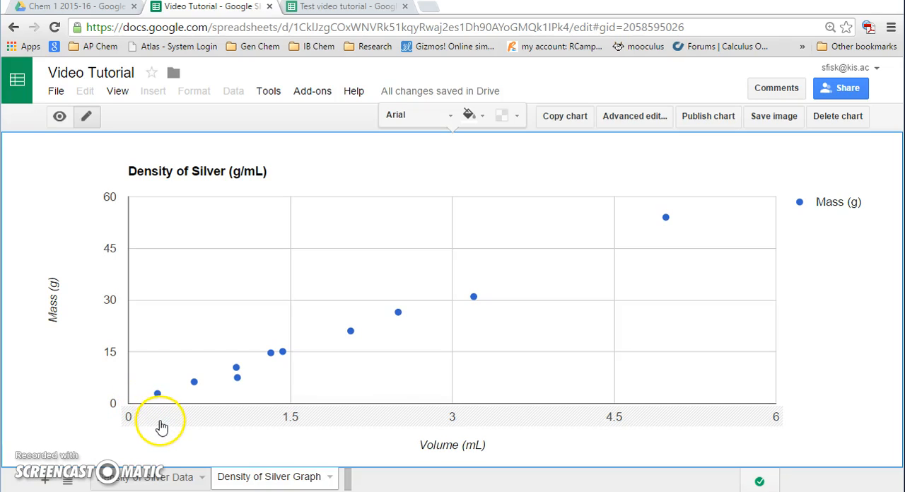
click(107, 341)
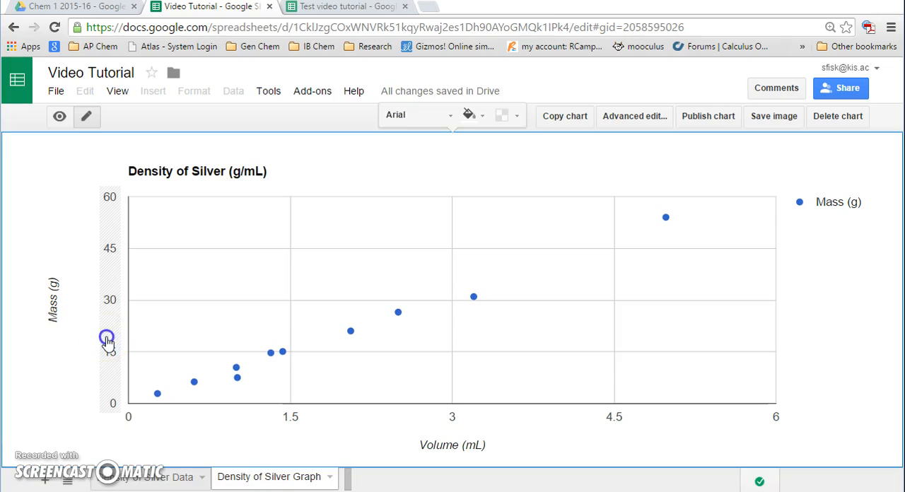
click(75, 170)
text(0)
click(119, 166)
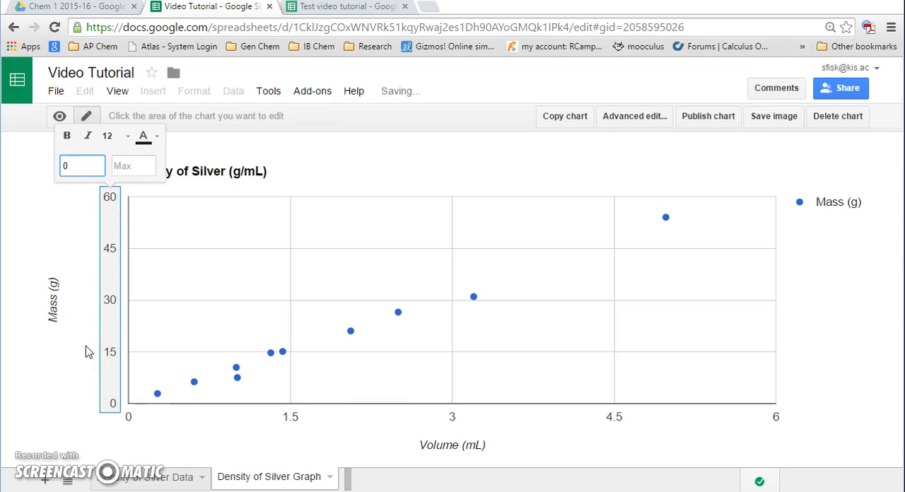
click(66, 344)
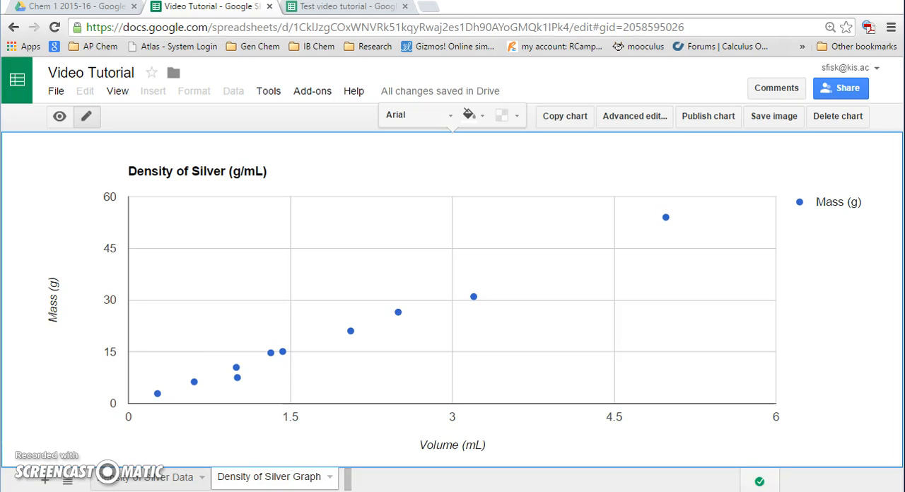
Add a 0, 0 data point below the copied Volume and Mass columns in G12 and H12 of the data sheet
click(131, 480)
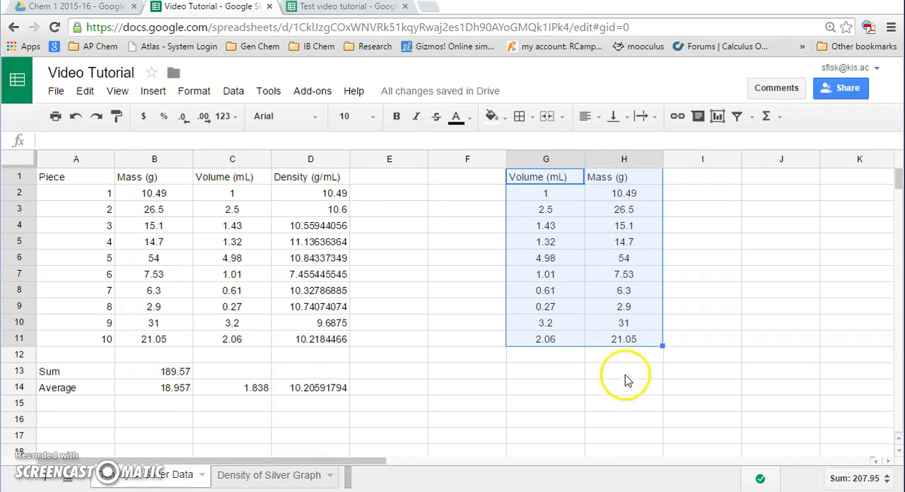
click(559, 358)
text(0)
key(Tab)
text(0)
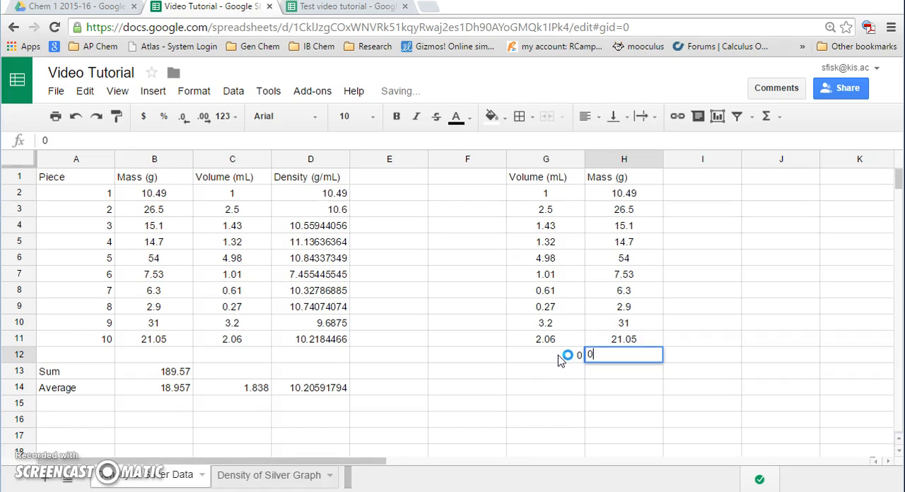
key(Tab)
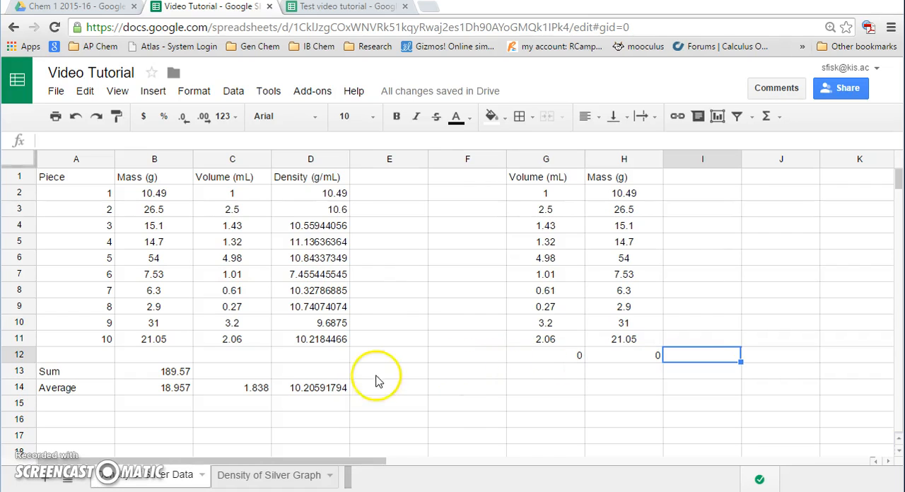
Add a linear trendline to the Mass (g) data series on the Density of Silver Graph sheet
click(286, 474)
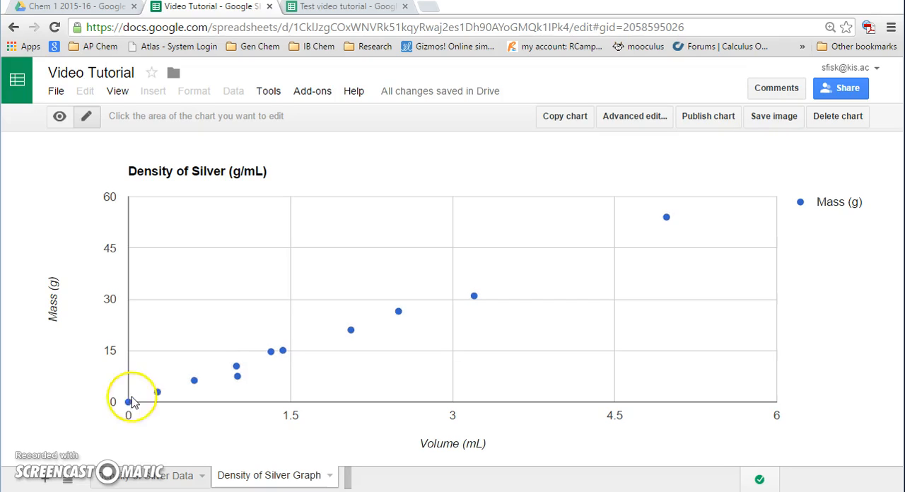
click(283, 352)
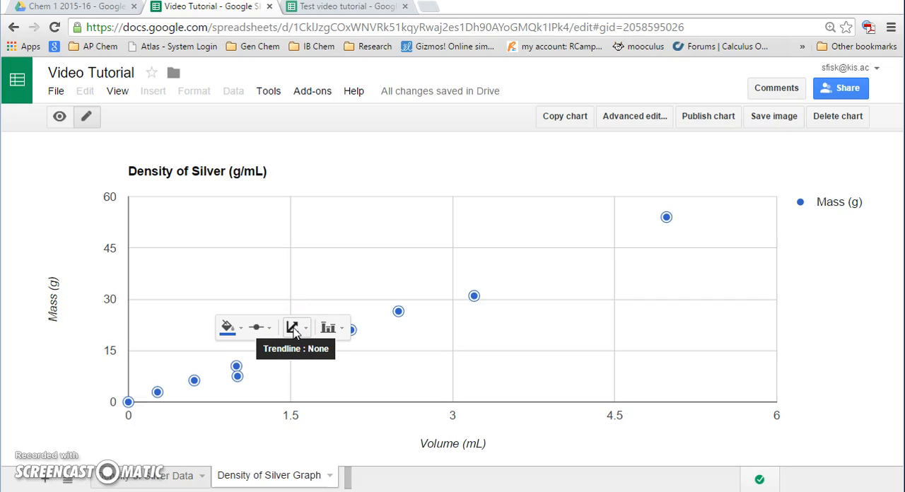
click(304, 328)
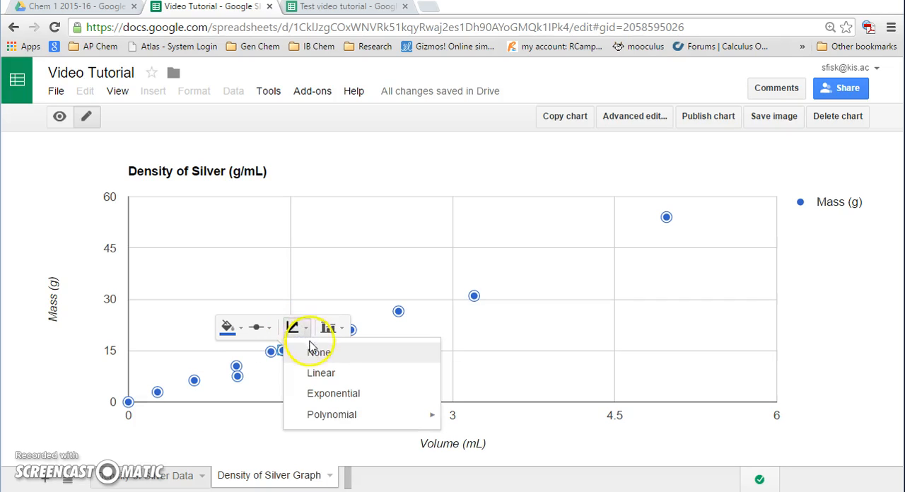
click(320, 377)
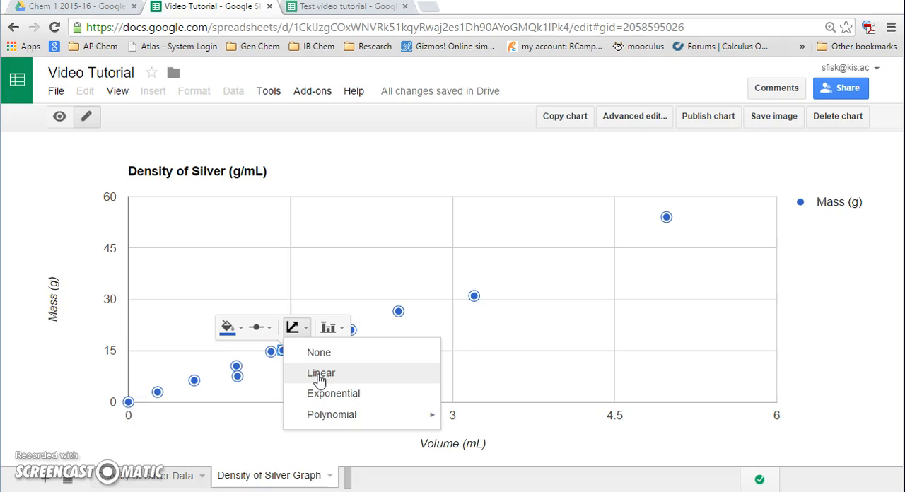
click(319, 374)
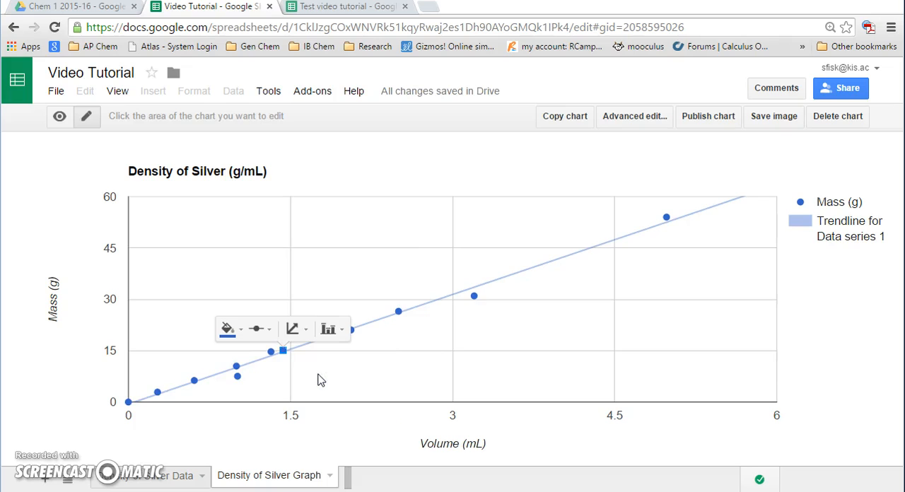
Show the trendline's R² value in the chart legend and hide it again
click(230, 402)
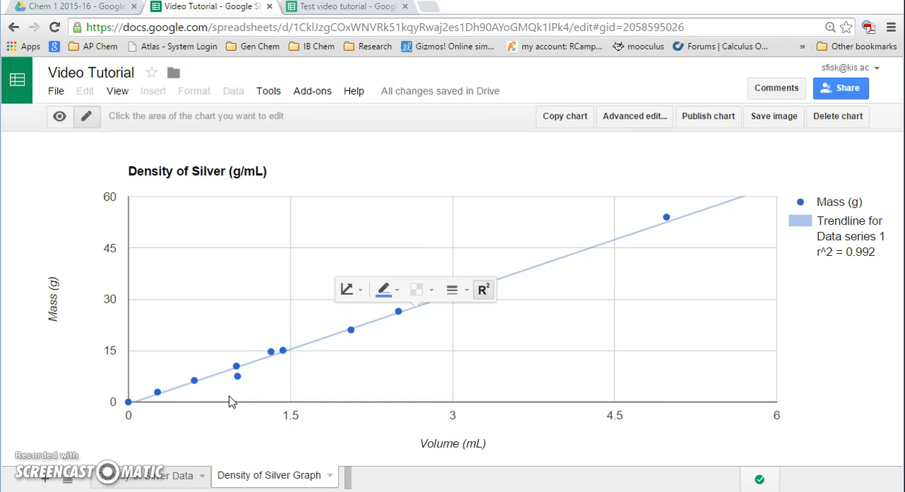
click(483, 291)
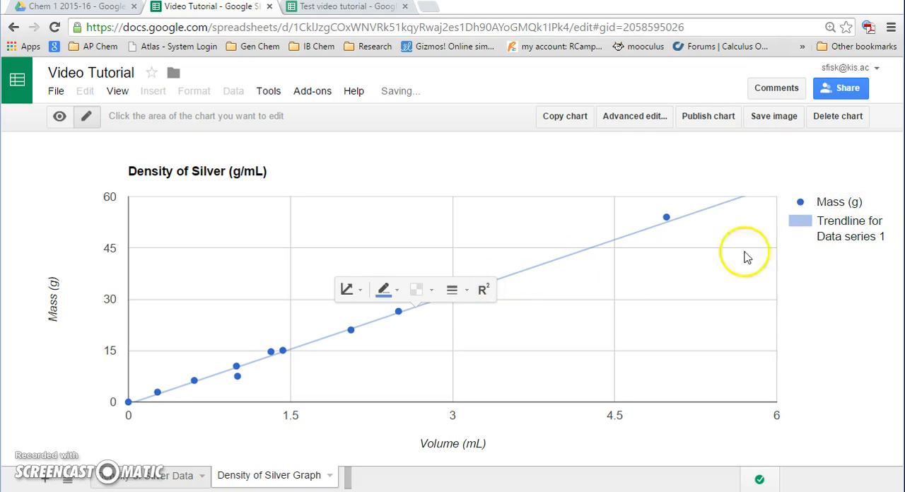
Show the R² value of the Mass (g) trendline in the chart legend, and select the legend
click(483, 290)
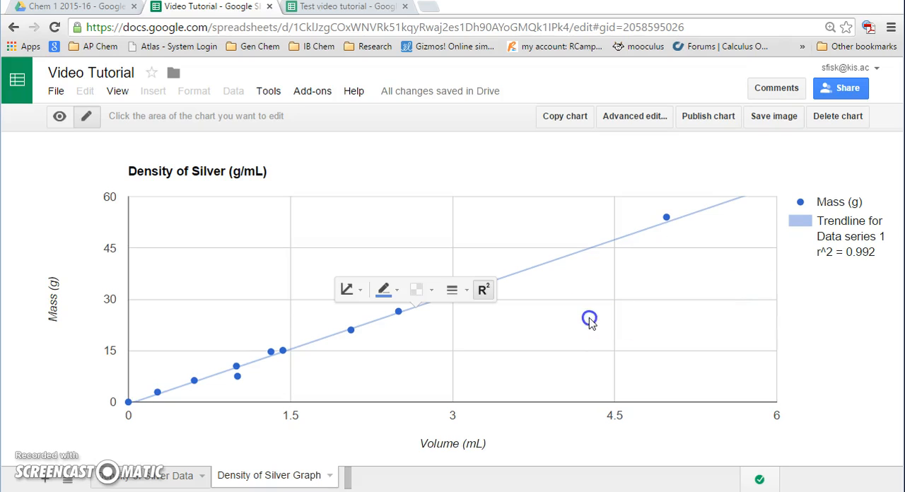
click(653, 312)
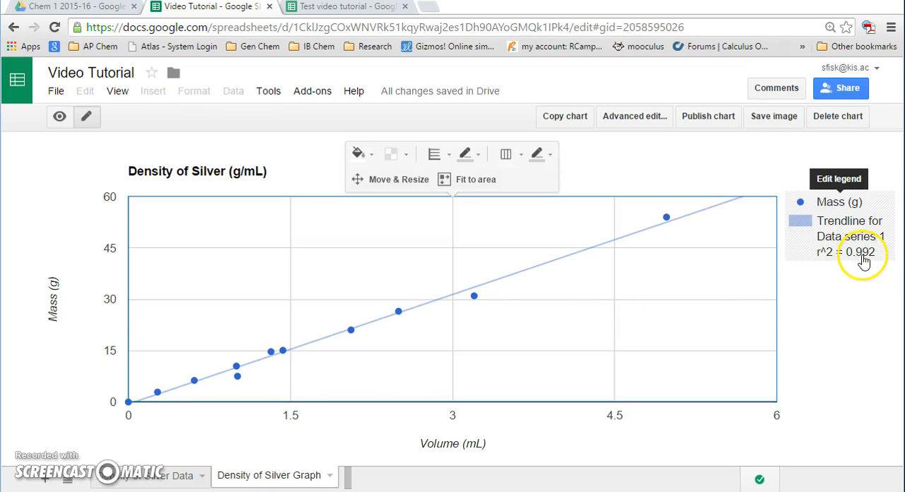
click(863, 260)
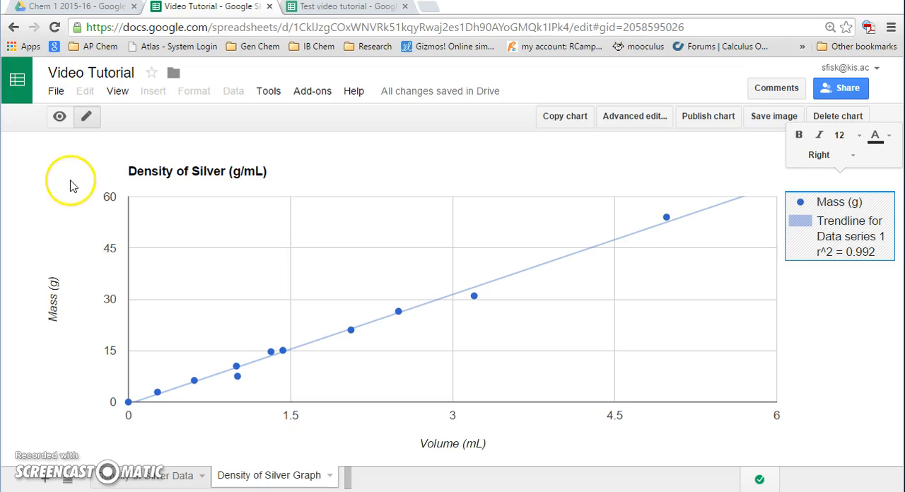
Switch the chart to view mode, read the trendline's equation at several points, and compare it with the average density on the data sheet
click(59, 116)
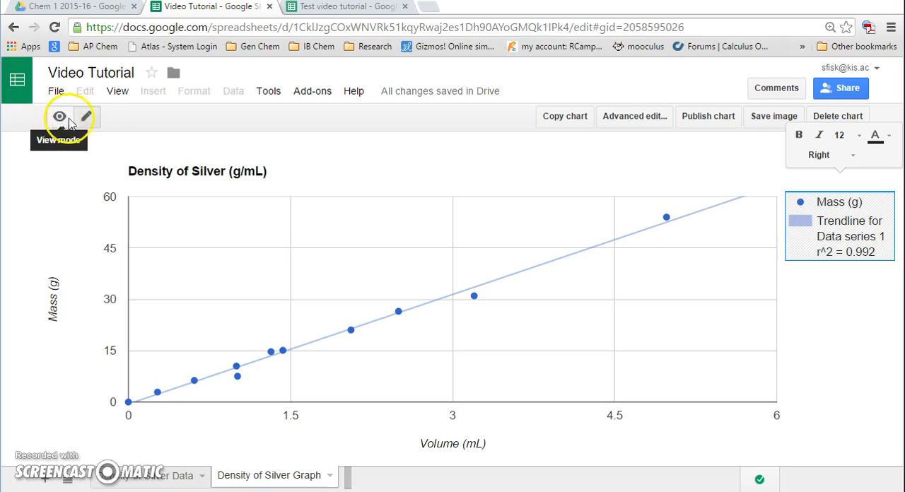
click(90, 119)
click(56, 121)
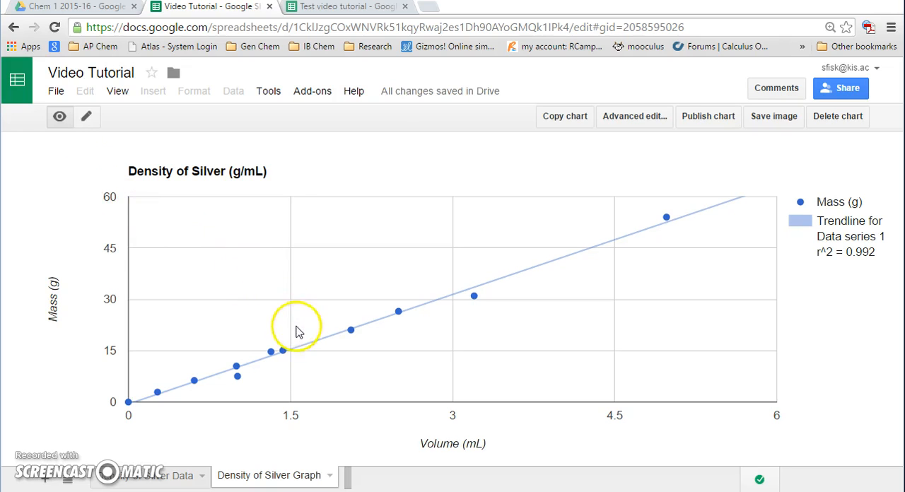
mouse_move(301, 346)
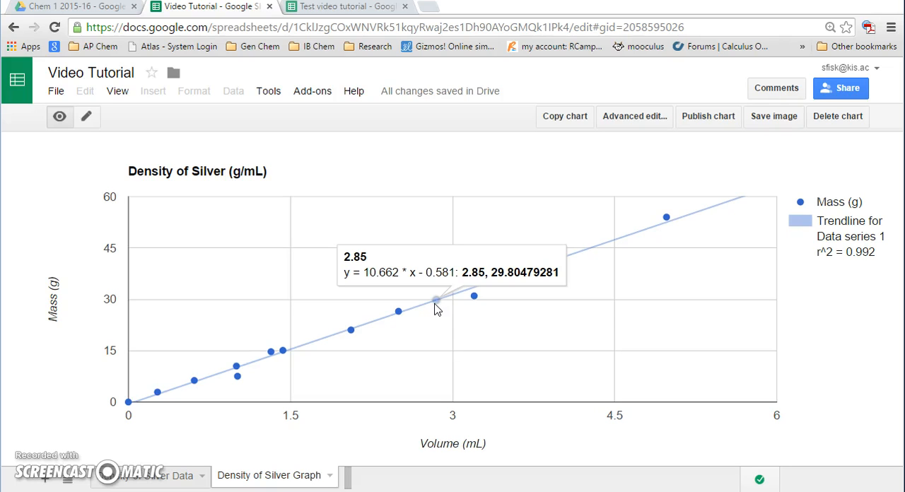
click(419, 311)
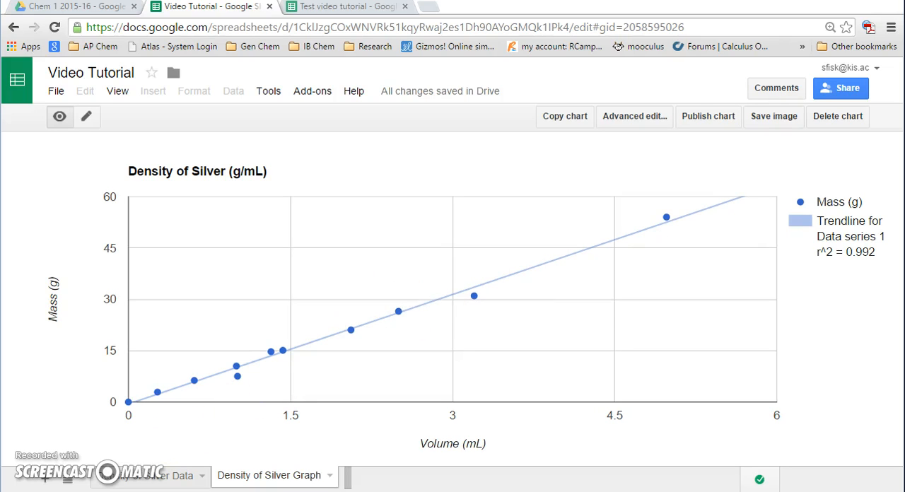
mouse_move(474, 290)
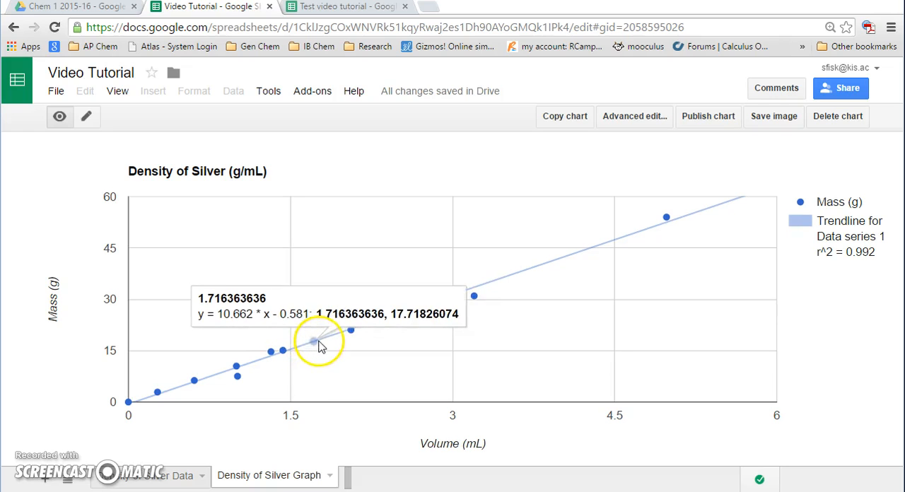
mouse_move(357, 333)
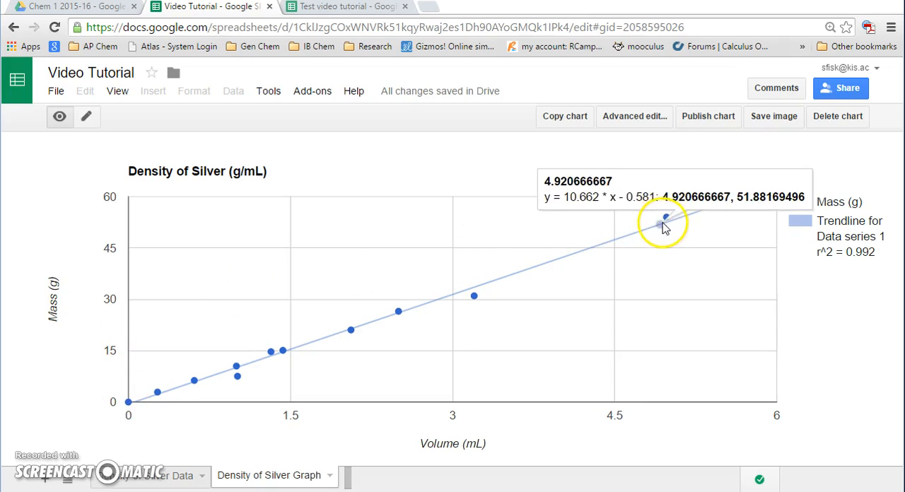
mouse_move(665, 221)
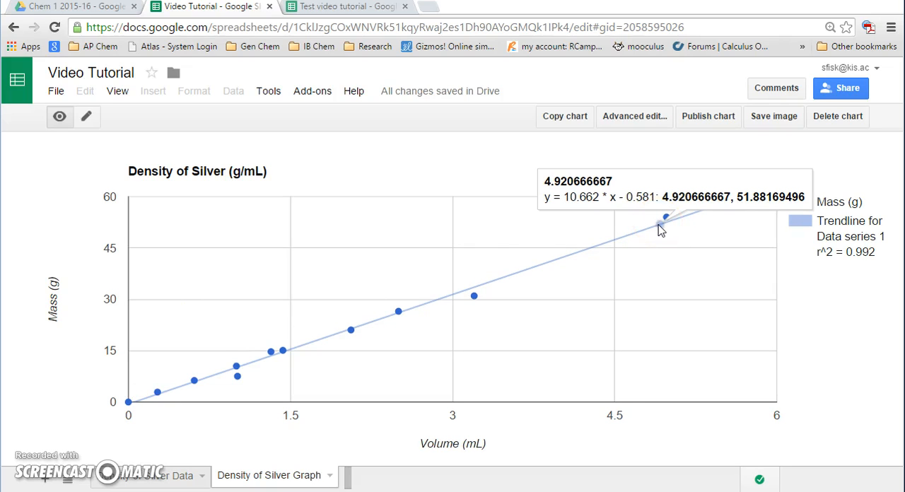
click(667, 222)
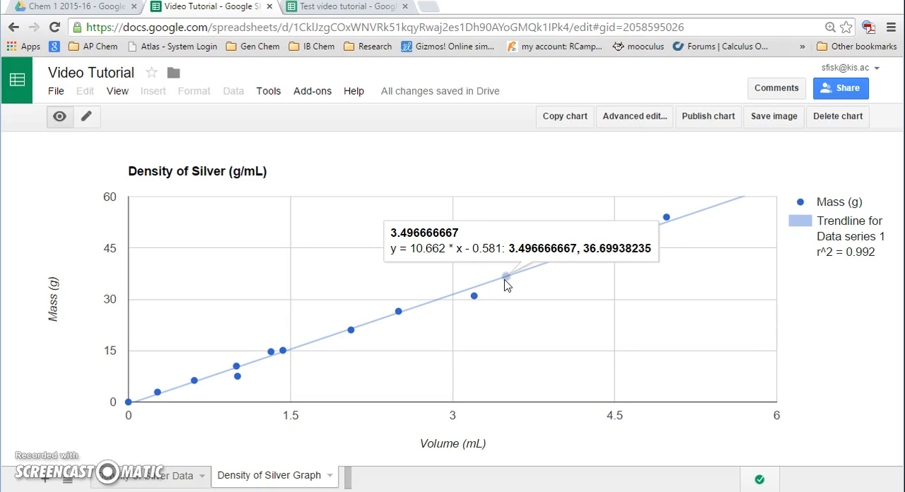
click(167, 474)
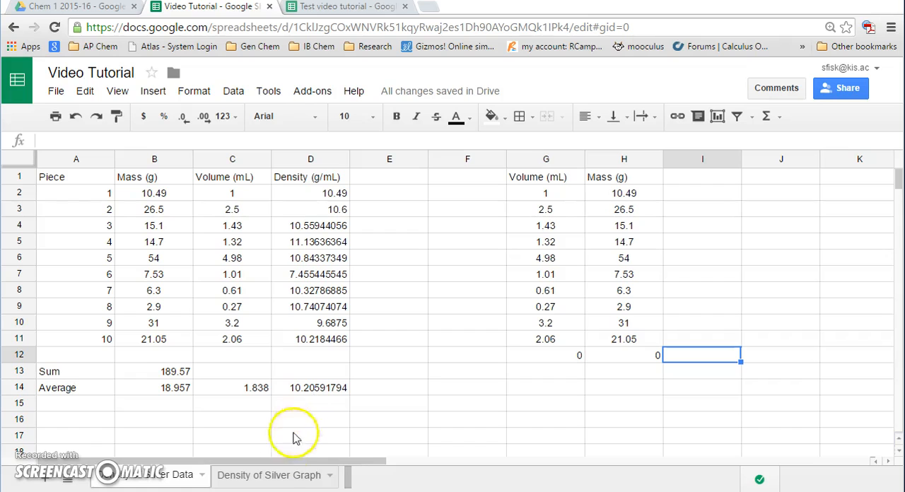
click(271, 479)
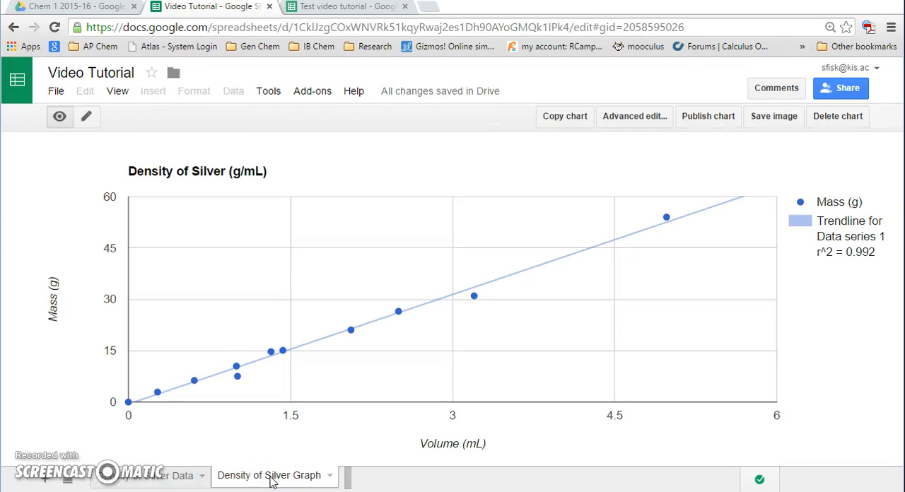